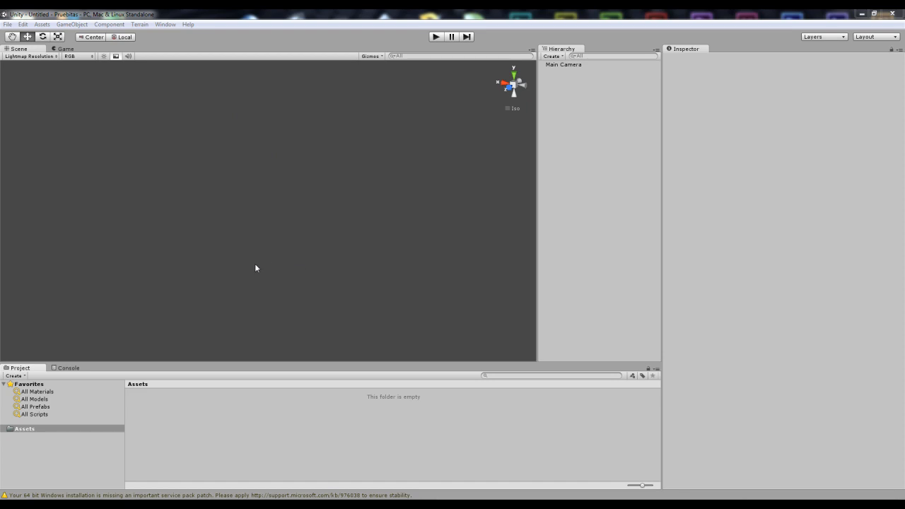
# Step: Switch to the file explorer showing the NuevosPersonajes folder and move its window beside the editor
pyautogui.moveTo(65, 504)
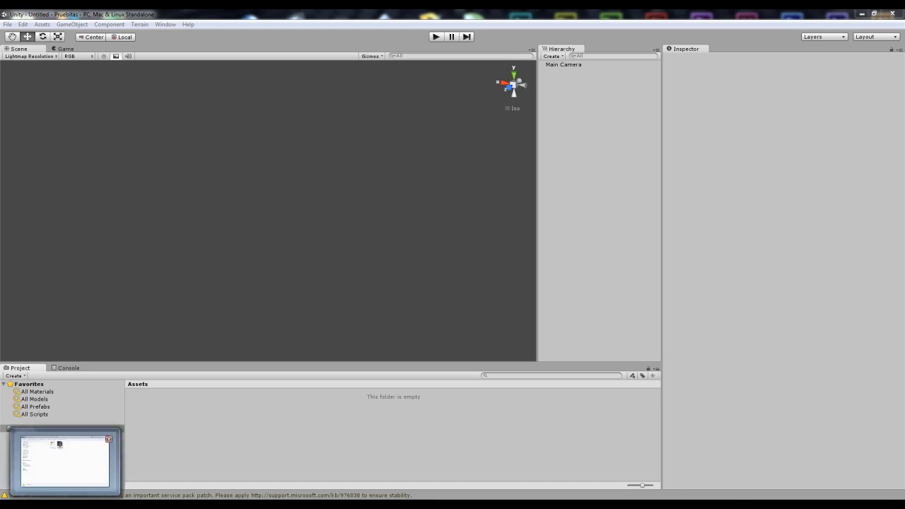
pyautogui.click(65, 461)
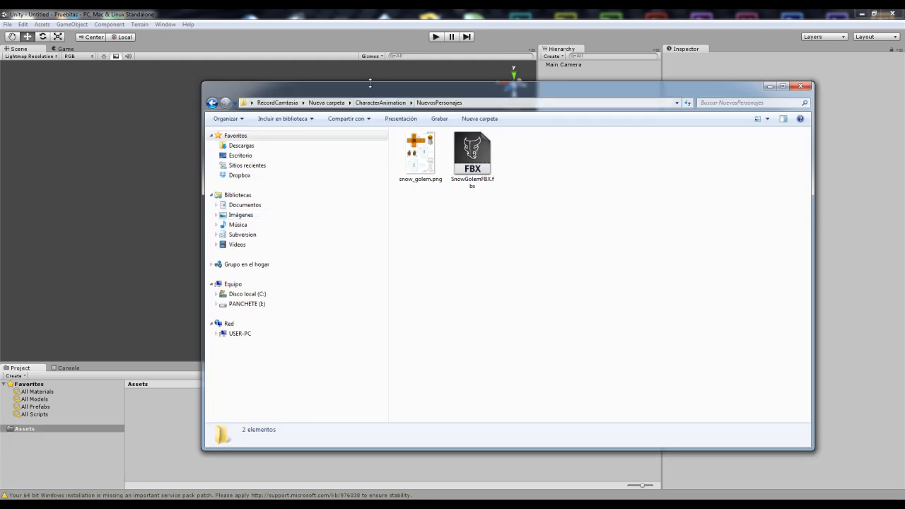
pyautogui.moveTo(317, 93); pyautogui.dragTo(563, 84)
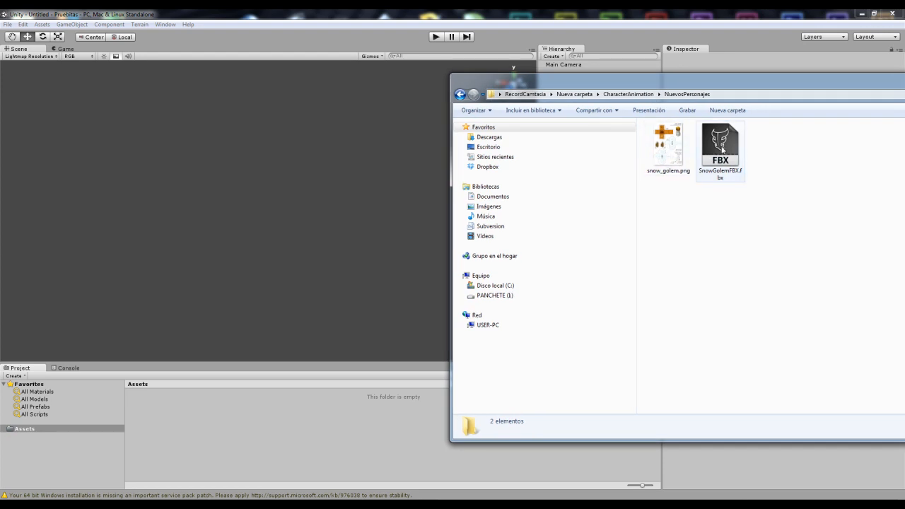
# Step: Import snow_golem.png and SnowGolemFBX.fbx from the explorer into the project's Assets folder
pyautogui.click(670, 151)
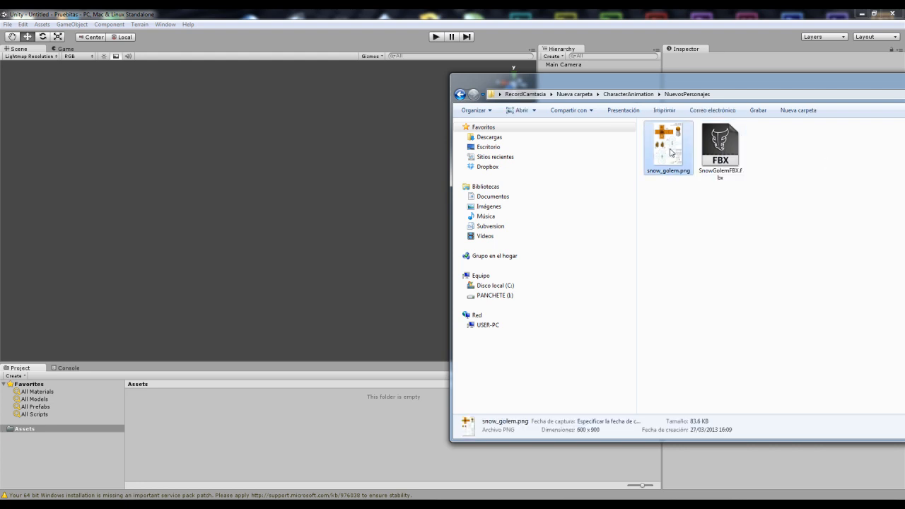
pyautogui.moveTo(670, 151); pyautogui.dragTo(193, 433)
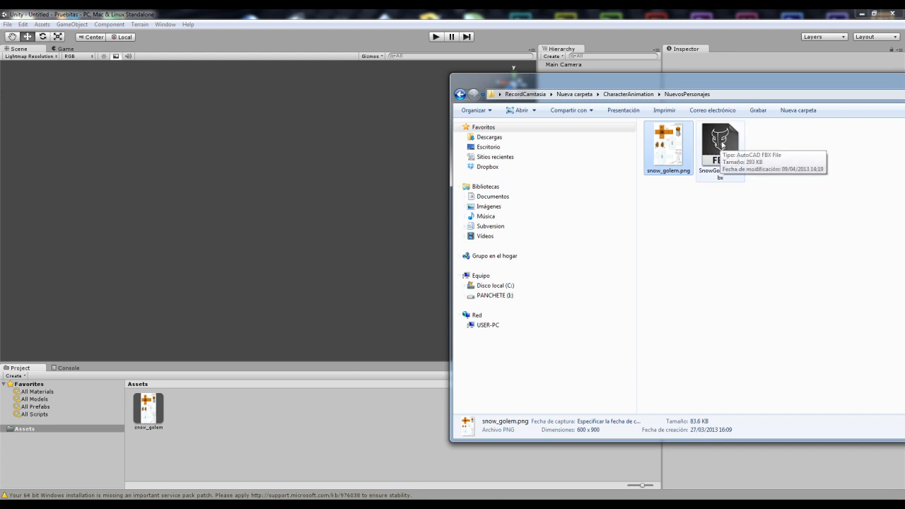
pyautogui.click(723, 145)
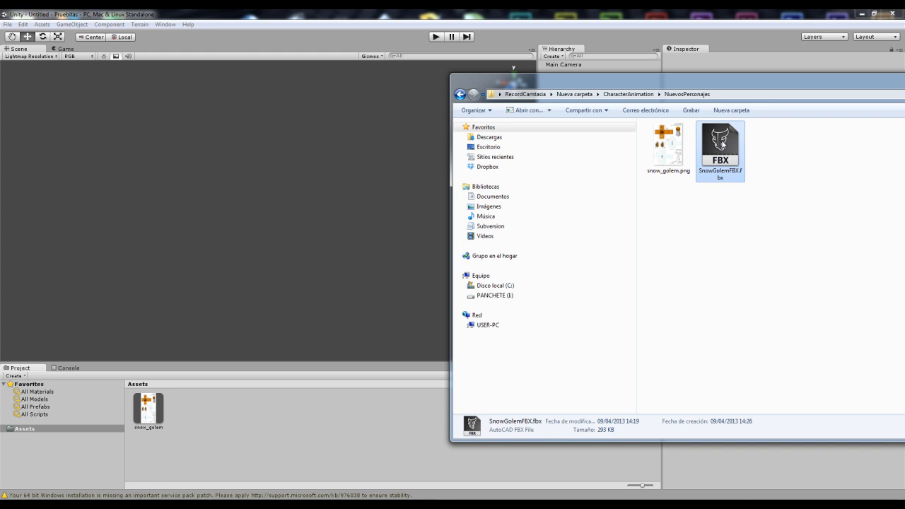
pyautogui.moveTo(722, 147); pyautogui.dragTo(299, 408)
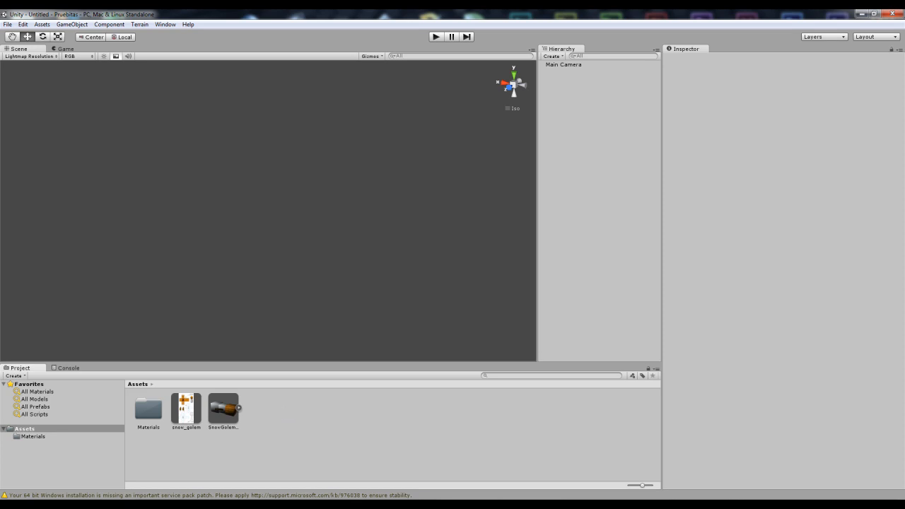
# Step: Delete the imported SnowGolemFBX model and snow_golem texture from the Assets folder
pyautogui.hotkey('alt', 'Tab')
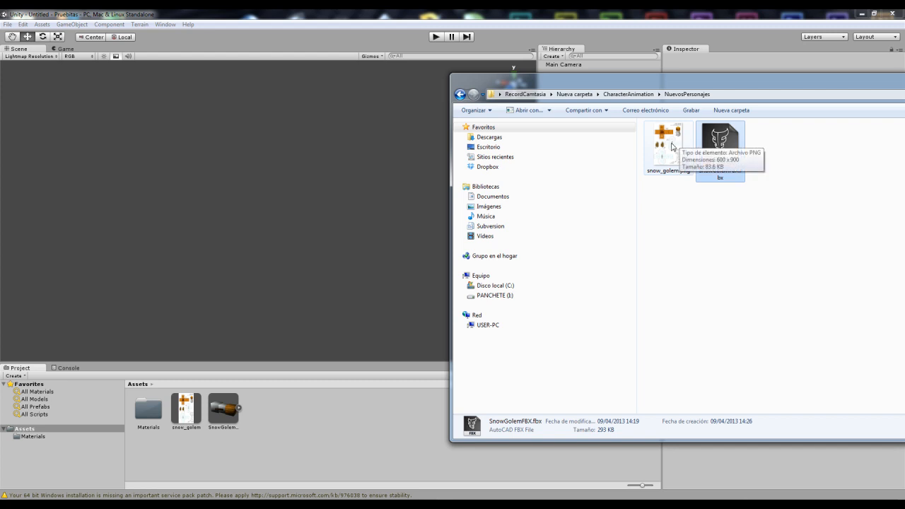
pyautogui.click(266, 417)
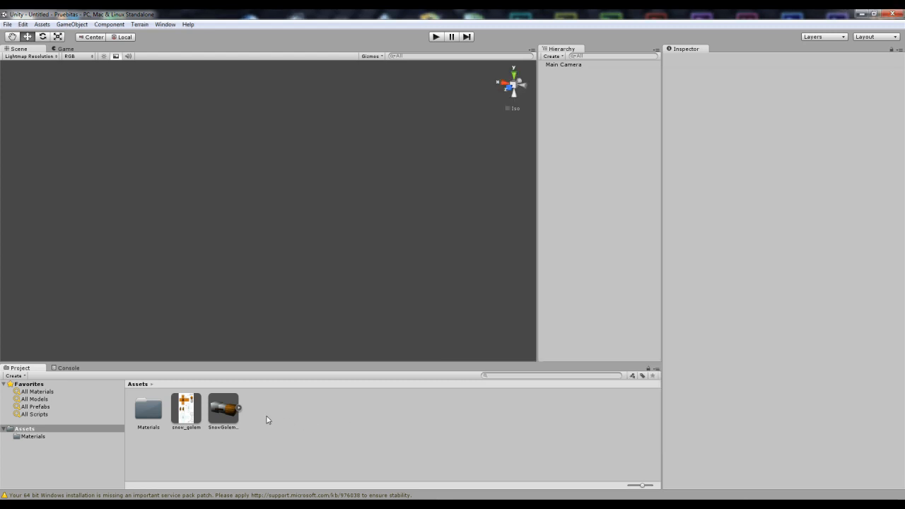
pyautogui.click(225, 415)
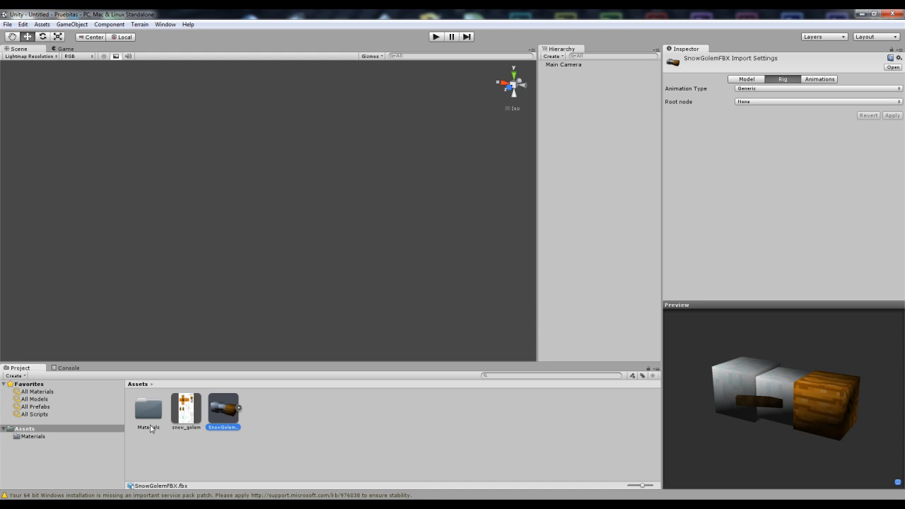
pyautogui.click(191, 405)
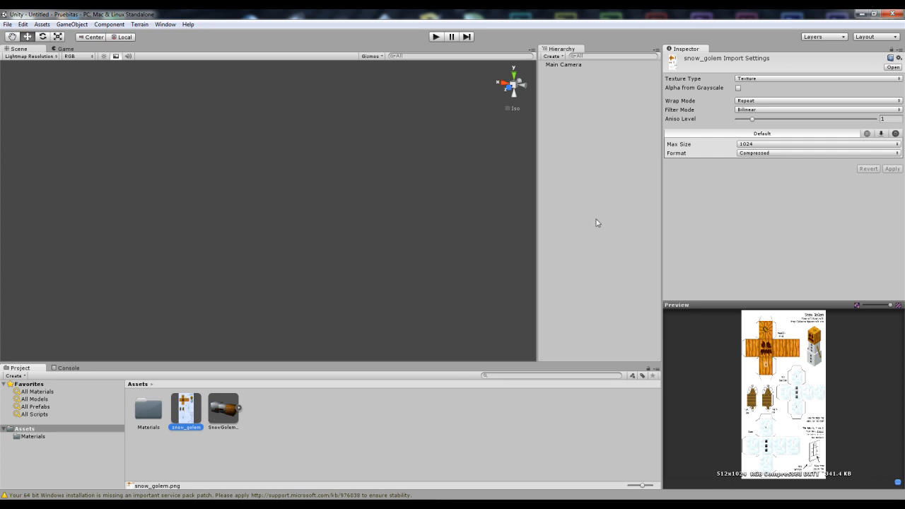
pyautogui.click(220, 410)
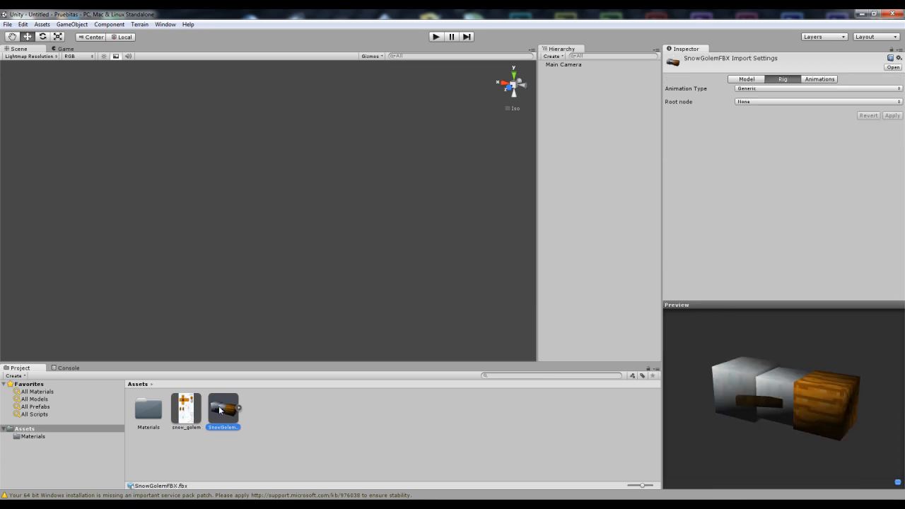
pyautogui.press('Delete')
pyautogui.press('Return')
pyautogui.click(194, 416)
pyautogui.press('Delete')
pyautogui.press('Return')
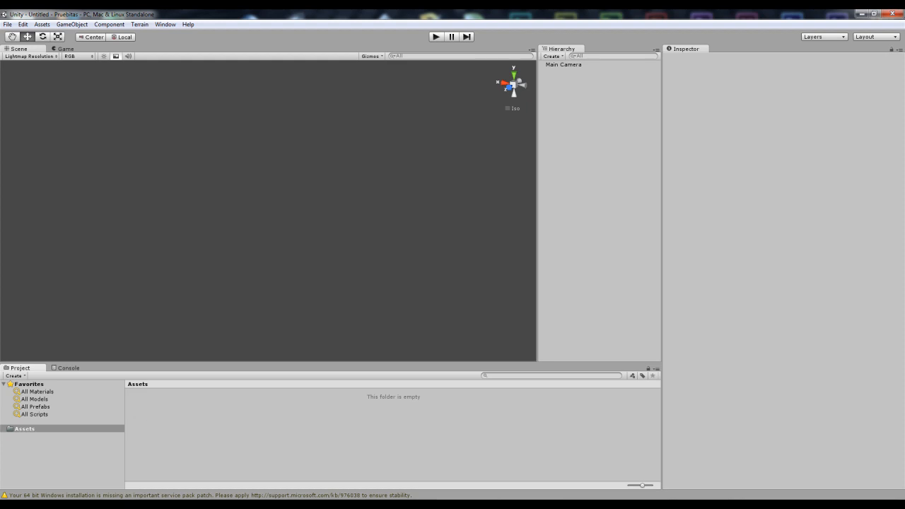
# Step: Import SnowGolemFBX.fbx from the explorer into the Assets folder again
pyautogui.hotkey('alt', 'Tab')
pyautogui.click(674, 225)
pyautogui.moveTo(718, 144); pyautogui.dragTo(266, 419)
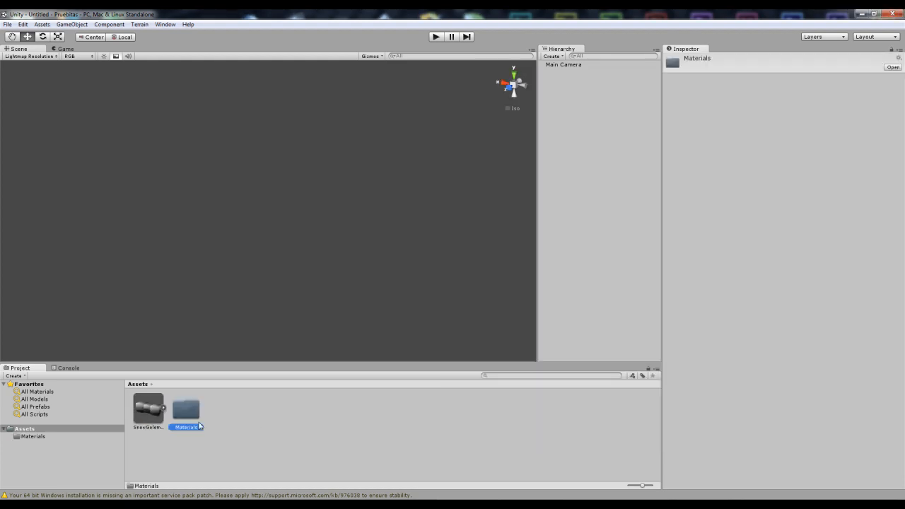
pyautogui.click(147, 408)
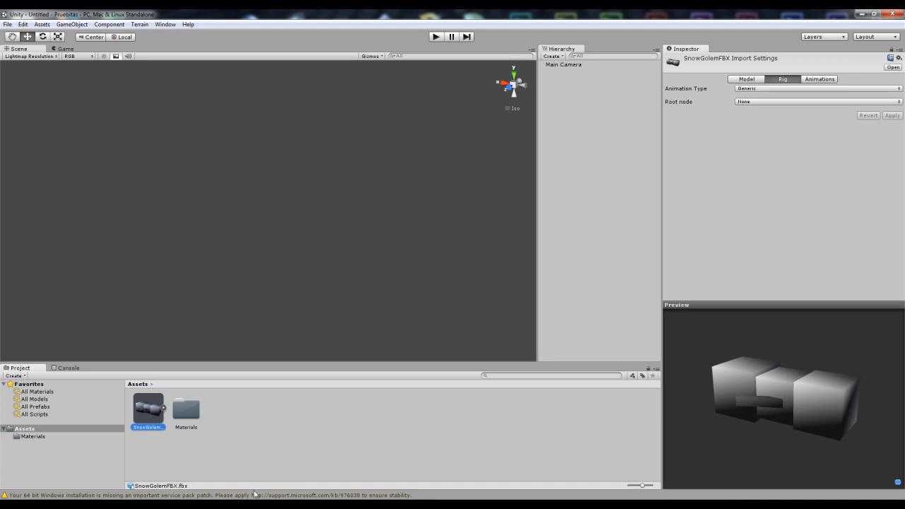
# Step: Import snow_golem.png from the explorer into the Assets folder
pyautogui.hotkey('alt', 'Tab')
pyautogui.moveTo(668, 149); pyautogui.dragTo(294, 431)
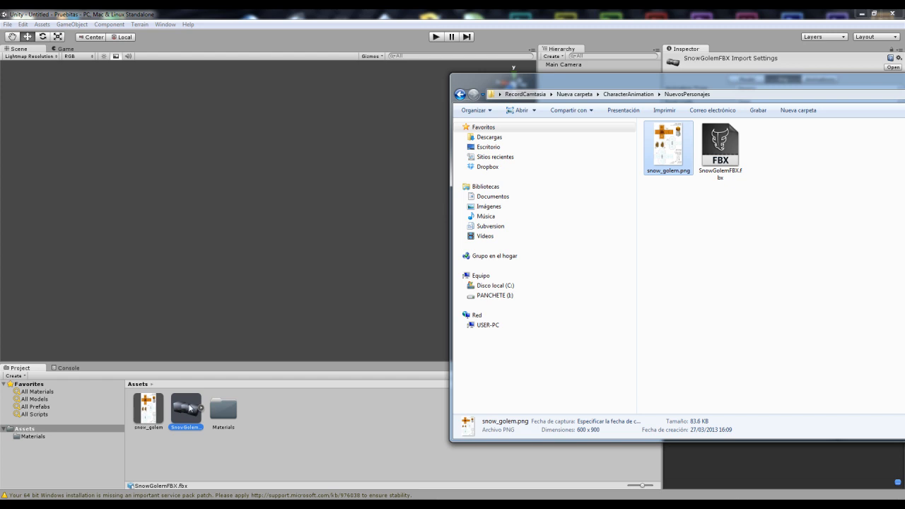
pyautogui.click(259, 414)
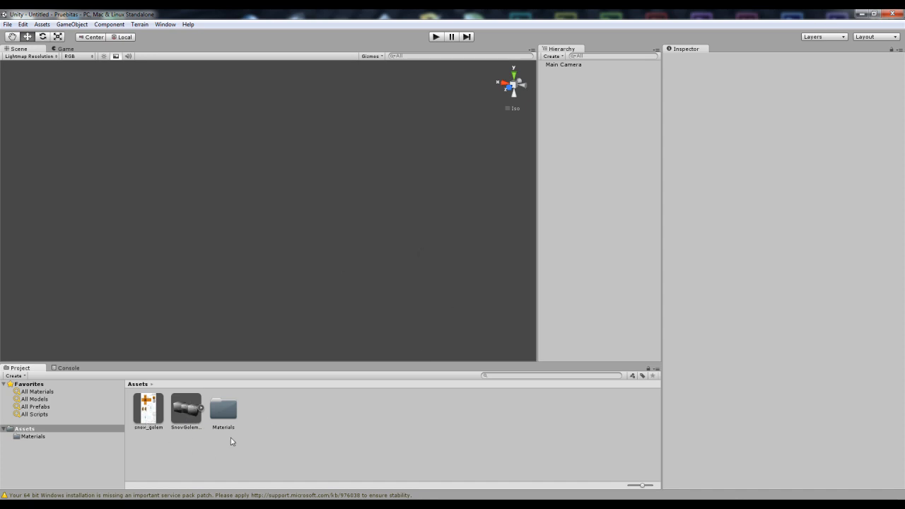
# Step: Place the SnowGolemFBX model in the scene and set its position to X 1, Y 1, Z 1
pyautogui.click(185, 407)
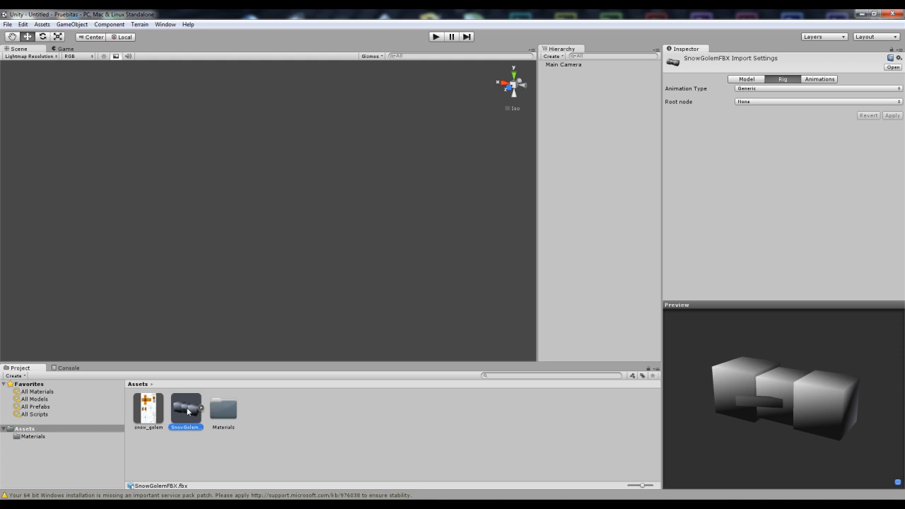
pyautogui.moveTo(187, 415); pyautogui.dragTo(280, 268)
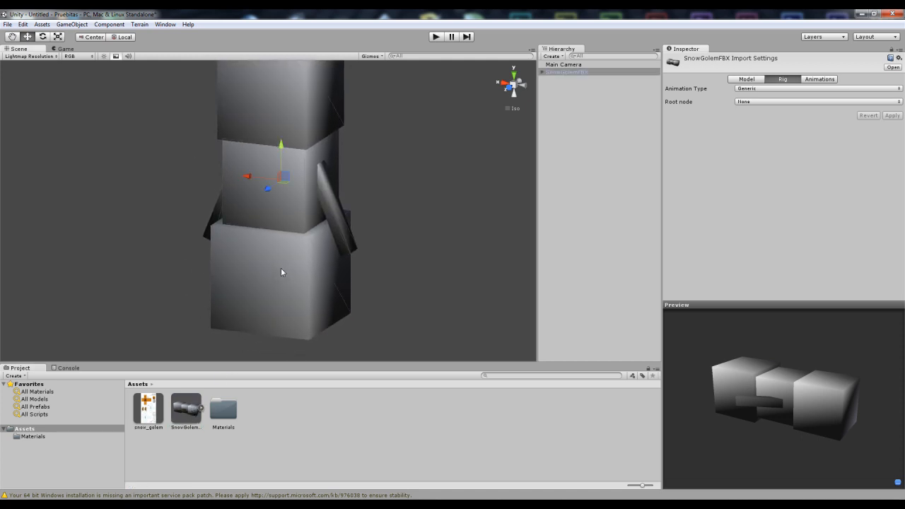
pyautogui.click(696, 104)
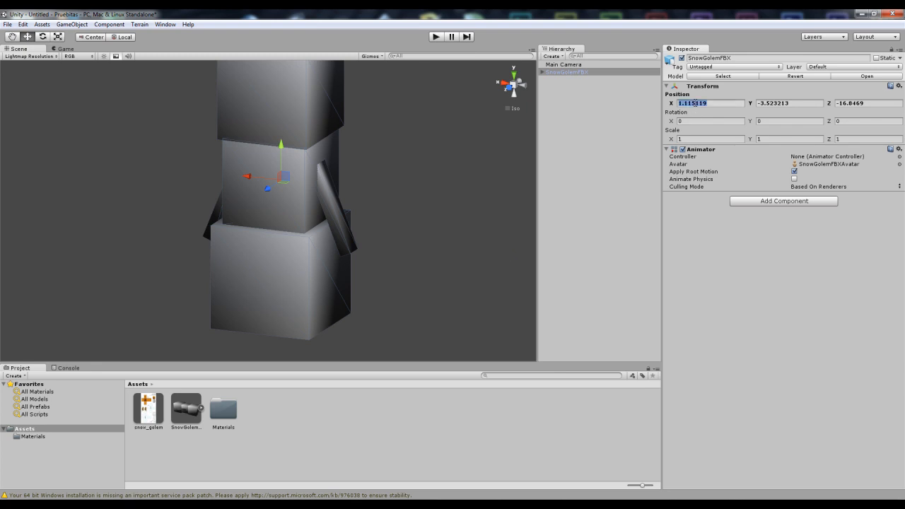
pyautogui.write('1')
pyautogui.press('Tab')
pyautogui.write('1')
pyautogui.press('Tab')
pyautogui.write('1')
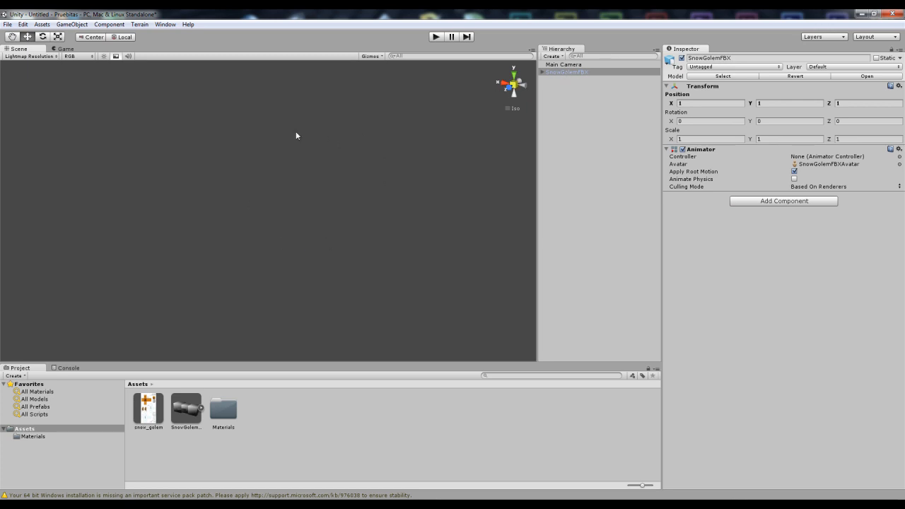
# Step: Frame the SnowGolemFBX model and the Main Camera in the scene view to compare their positions
pyautogui.click(566, 73)
pyautogui.press('f')
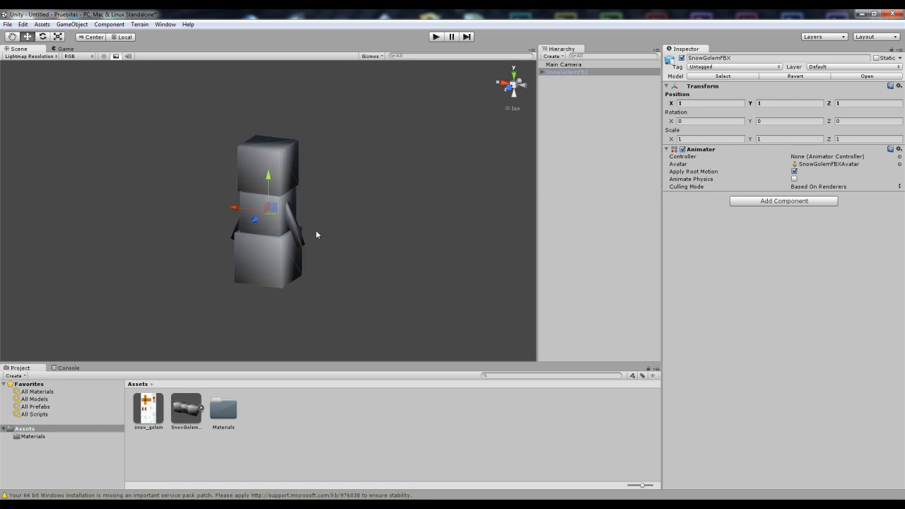
pyautogui.click(565, 64)
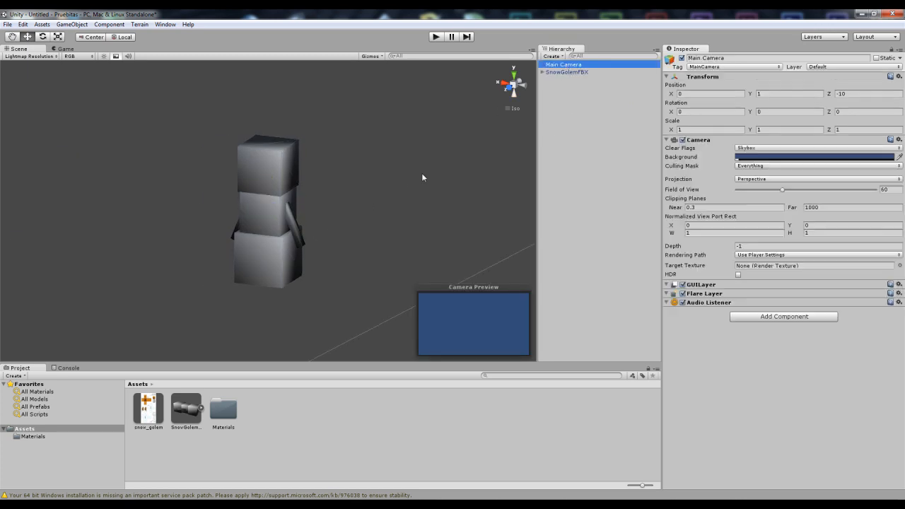
pyautogui.press('f')
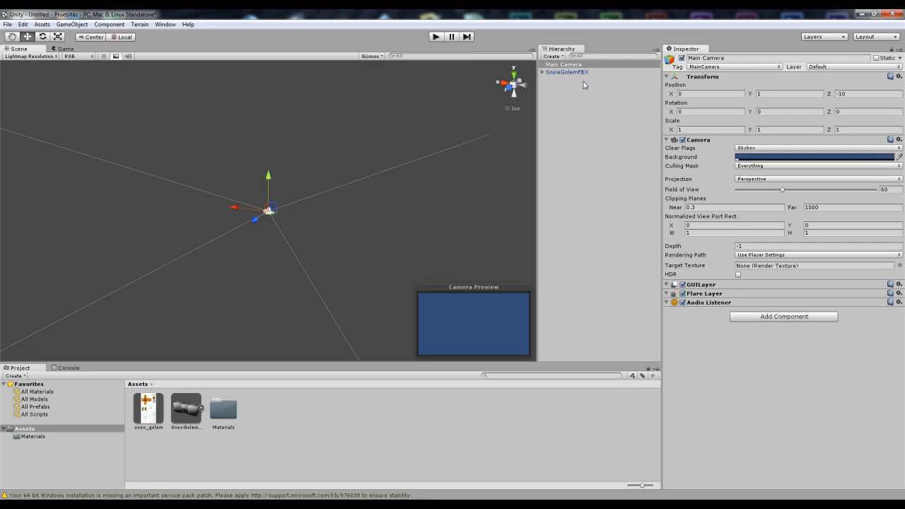
pyautogui.click(568, 73)
pyautogui.press('f')
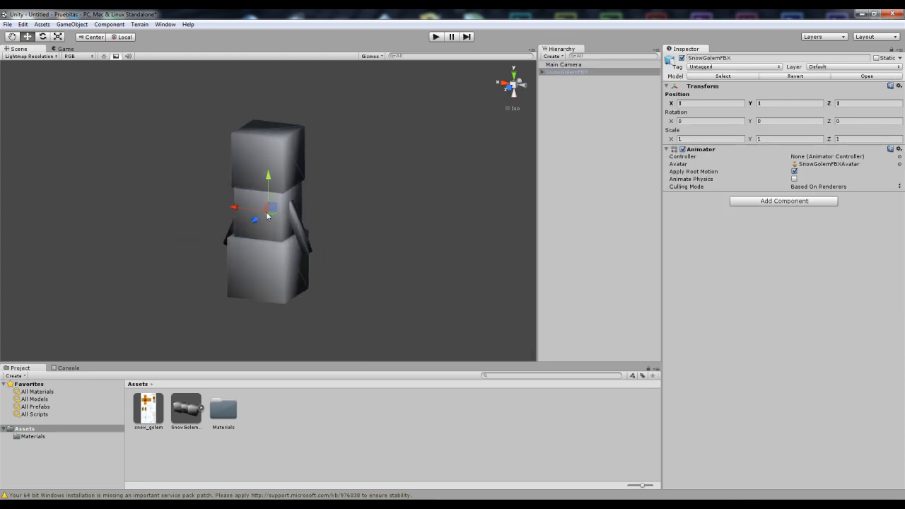
# Step: Expand the SnowGolemFBX hierarchy and assign the snow_golem texture to the material of Cube_003
pyautogui.click(543, 73)
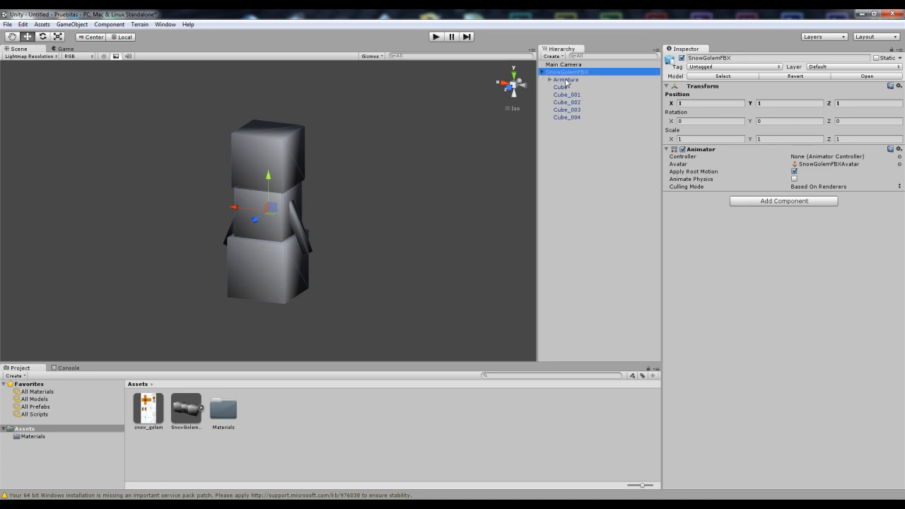
pyautogui.click(567, 79)
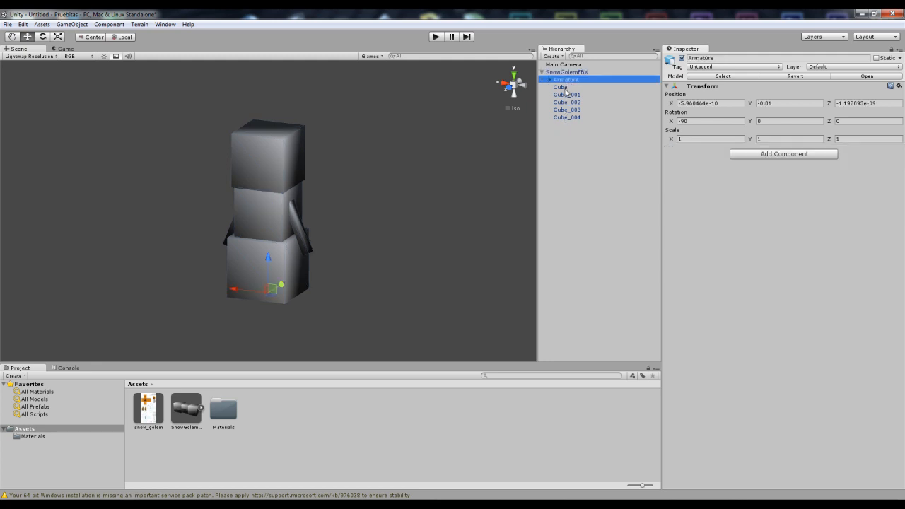
pyautogui.click(566, 109)
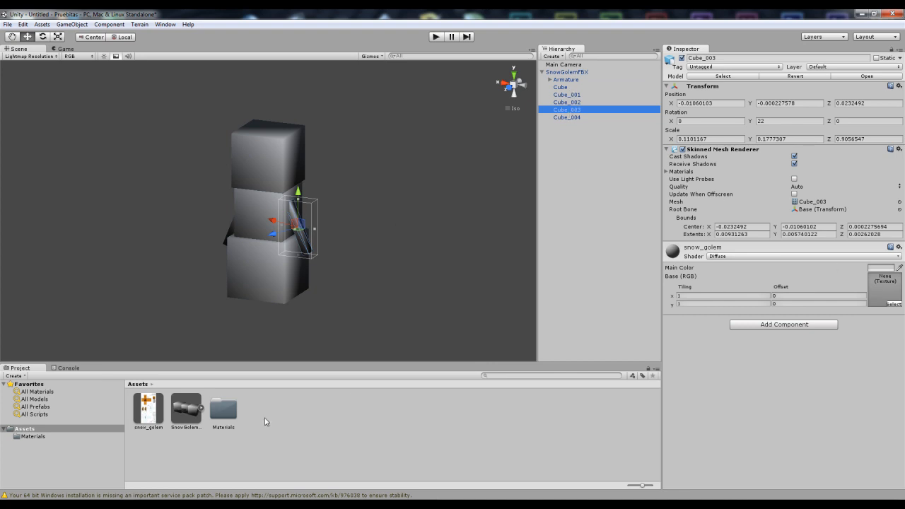
pyautogui.moveTo(152, 416); pyautogui.dragTo(885, 285)
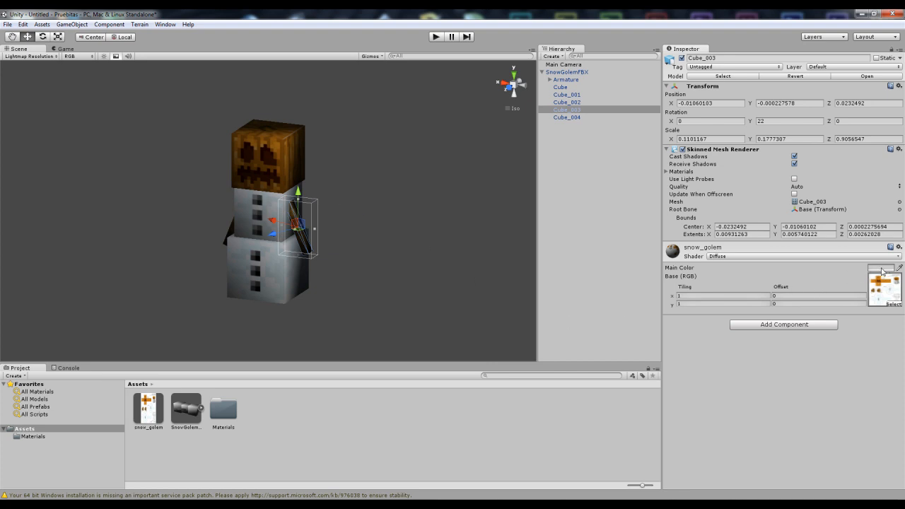
# Step: Set the snow_golem material's main color to white
pyautogui.click(880, 268)
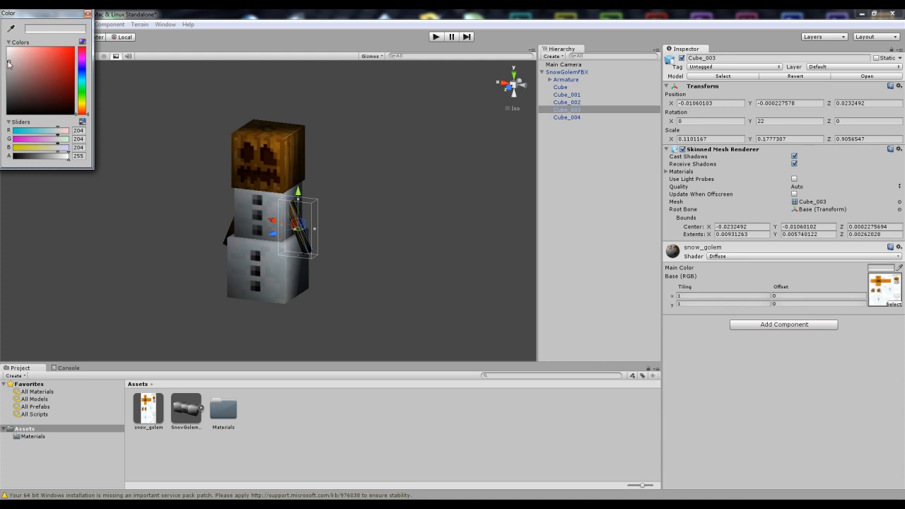
pyautogui.moveTo(8, 63); pyautogui.dragTo(7, 49)
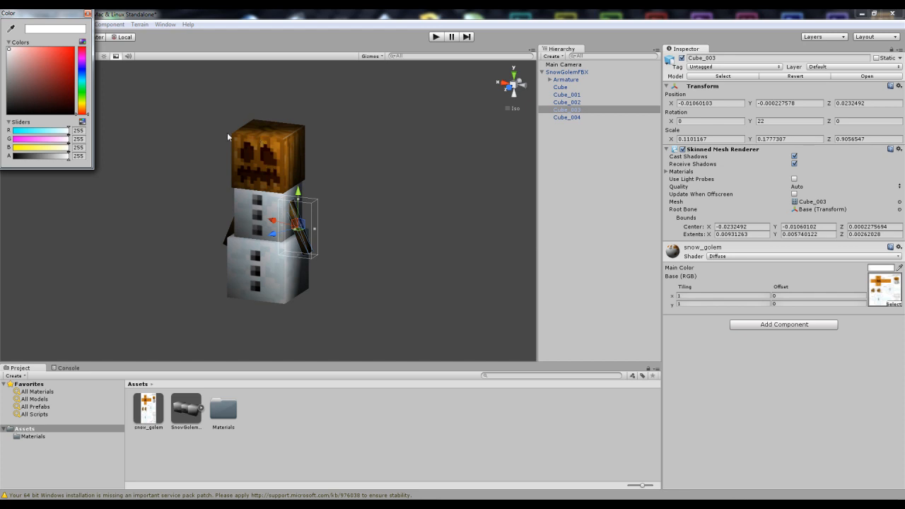
pyautogui.moveTo(8, 50)
pyautogui.mouseDown()
pyautogui.moveTo(2, 122)
pyautogui.moveTo(3, 49)
pyautogui.mouseUp()
pyautogui.click(88, 13)
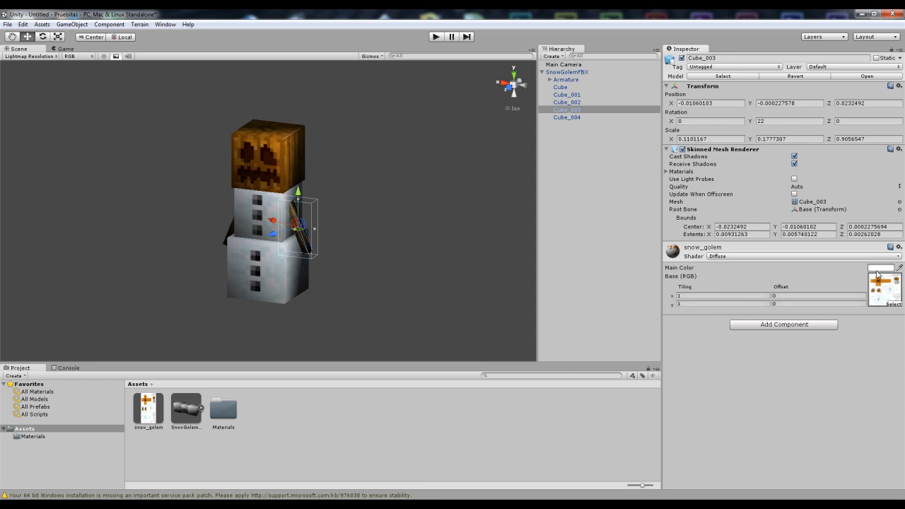
# Step: Select Cube_004, Cube_002 and Cube in turn to inspect their materials
pyautogui.click(567, 117)
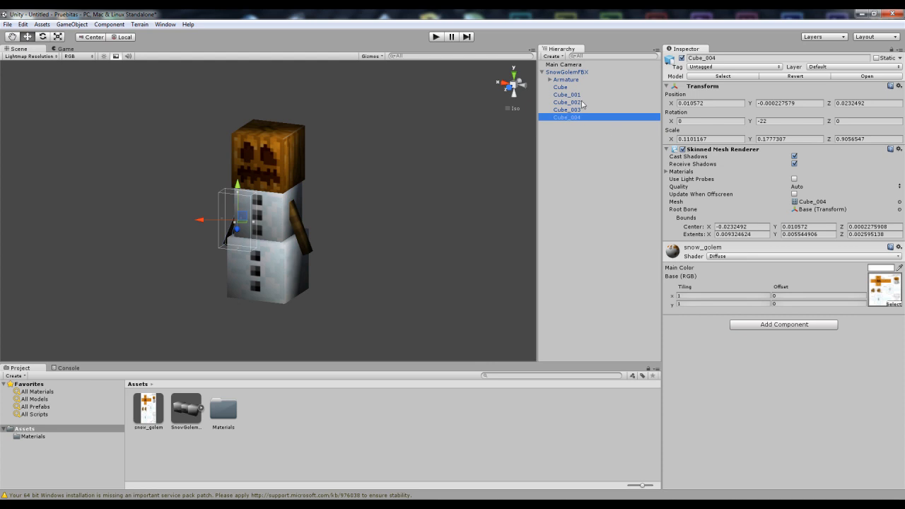
pyautogui.click(564, 102)
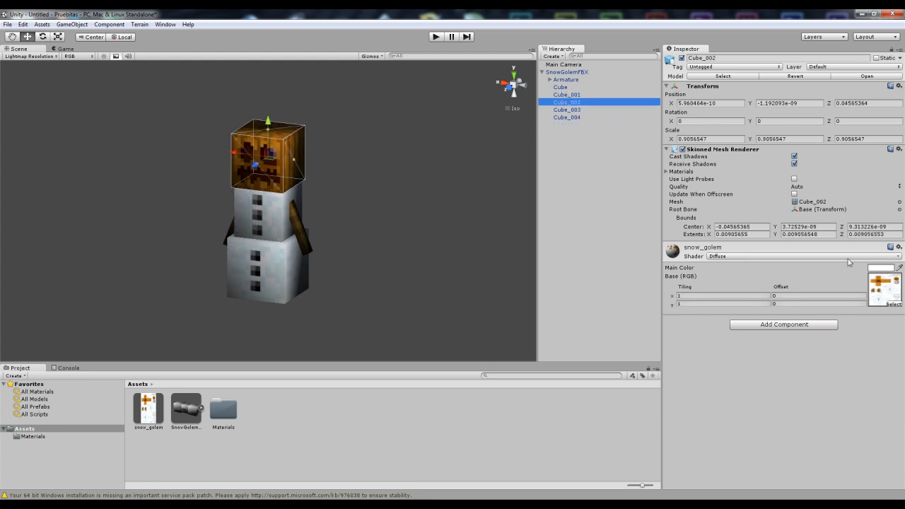
pyautogui.click(558, 88)
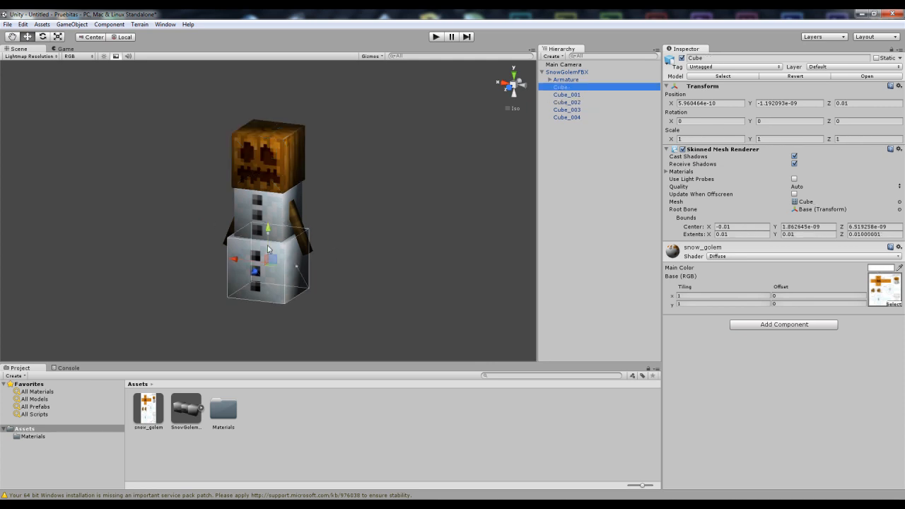
pyautogui.scroll(-3, 306, 242)
pyautogui.moveTo(307, 242); pyautogui.dragTo(316, 242, button='middle')
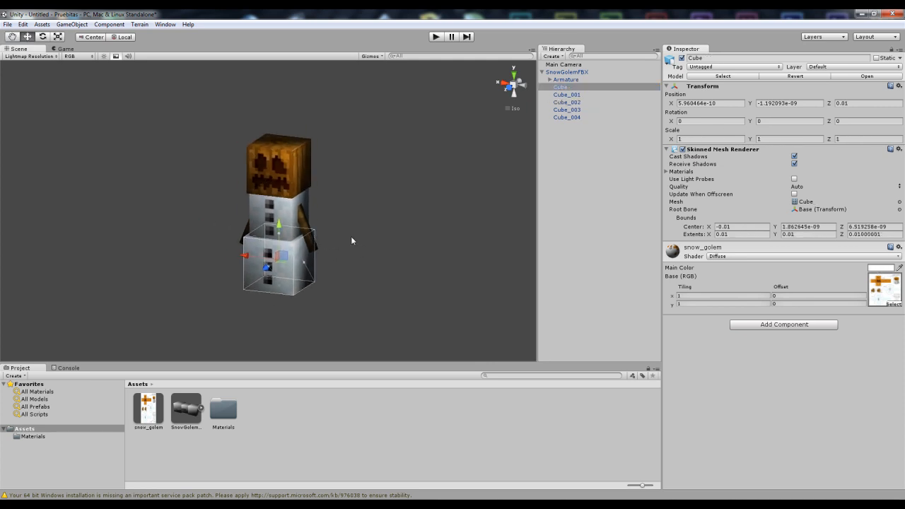
pyautogui.keyDown('alt'); pyautogui.moveTo(348, 235); pyautogui.dragTo(450, 247); pyautogui.keyUp('alt')
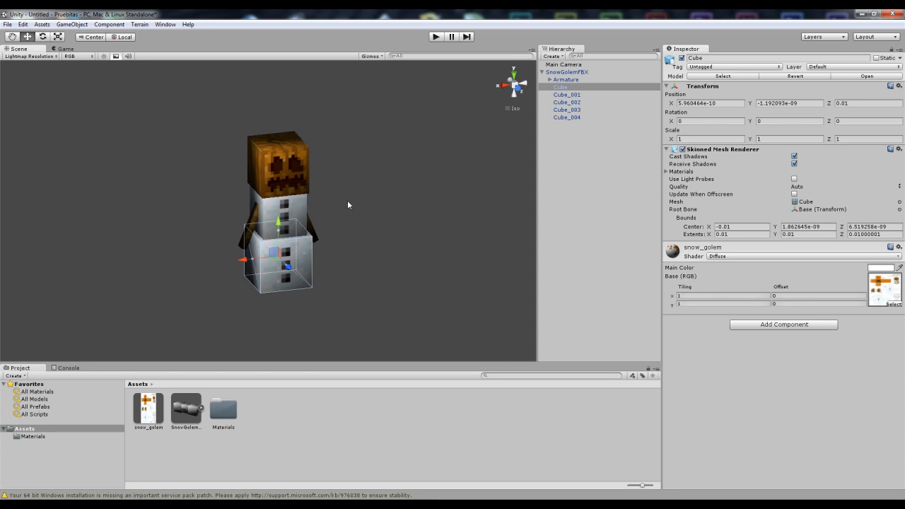
# Step: Open the SnowGolemFBX model's animation import settings and rename the Default Take clip to Idle
pyautogui.click(187, 409)
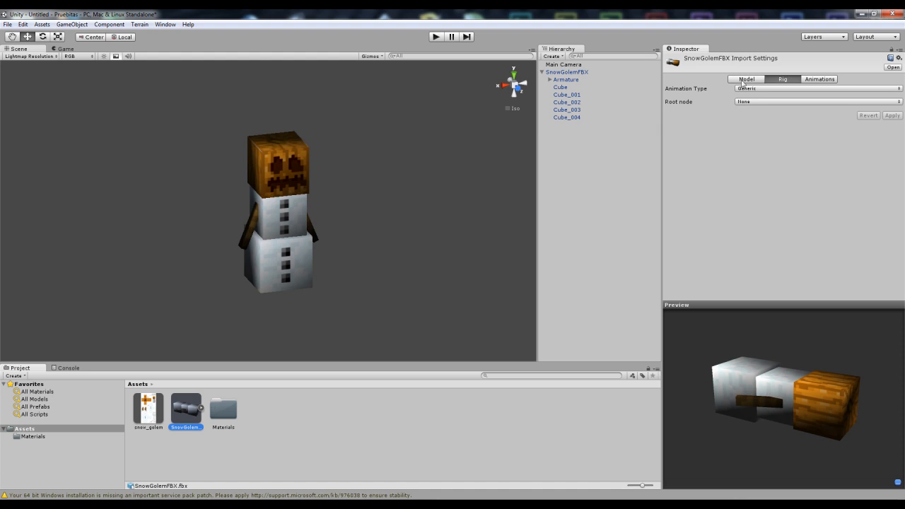
pyautogui.click(749, 79)
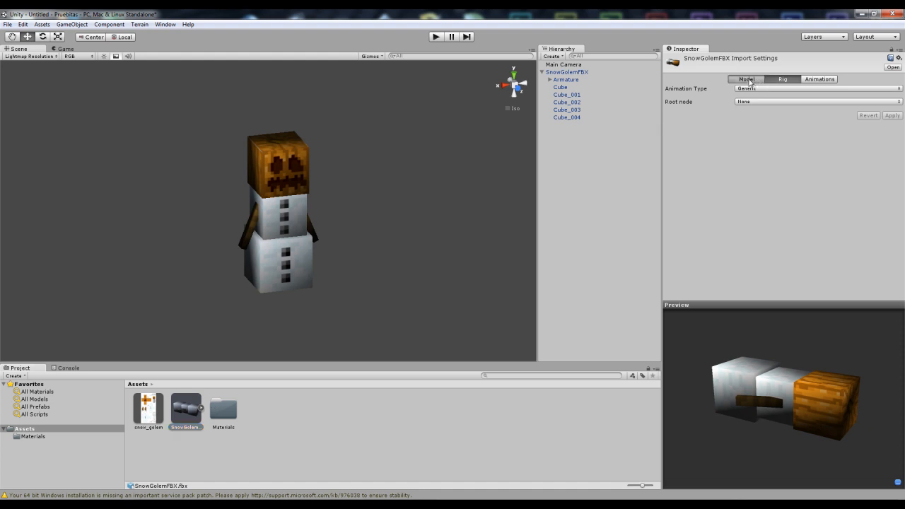
pyautogui.click(781, 80)
pyautogui.click(816, 80)
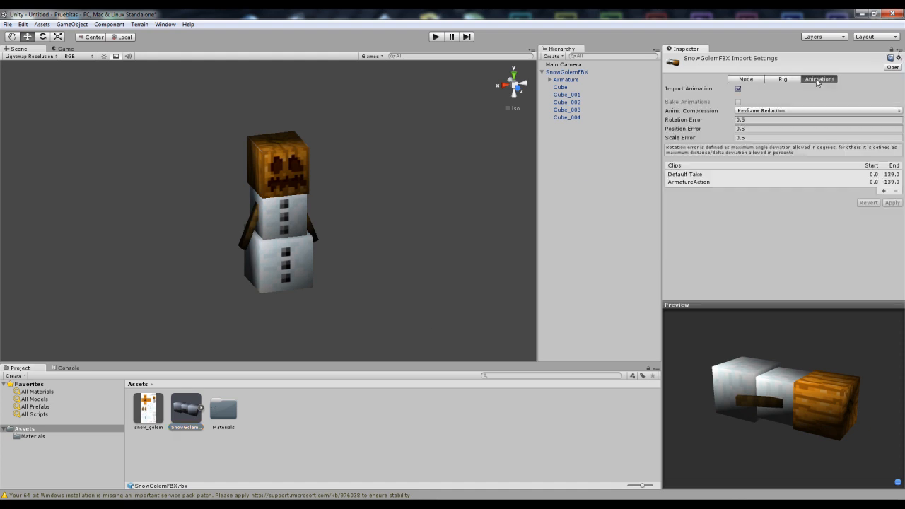
pyautogui.click(695, 178)
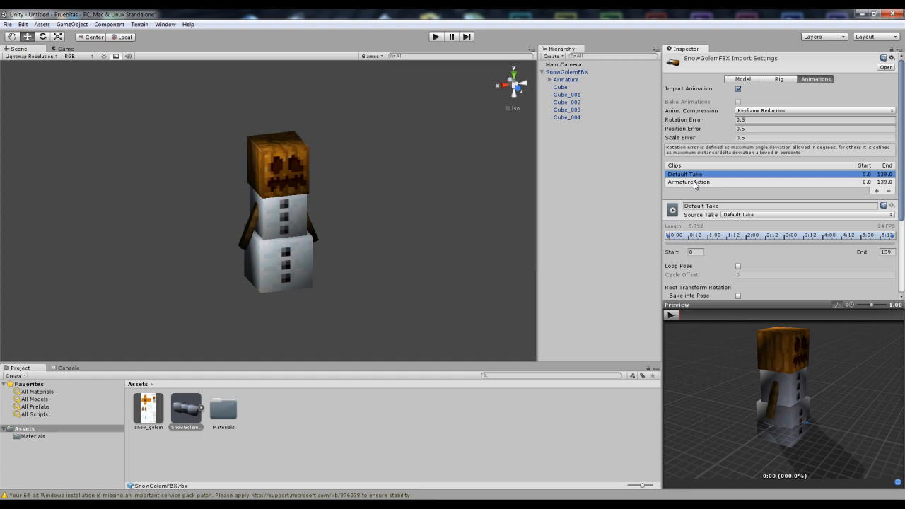
pyautogui.click(695, 182)
pyautogui.click(695, 175)
pyautogui.click(699, 183)
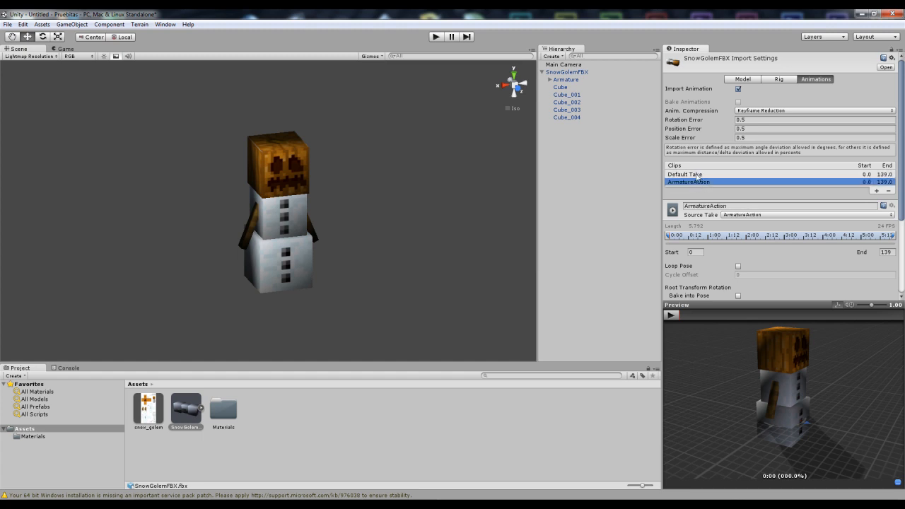
pyautogui.click(695, 174)
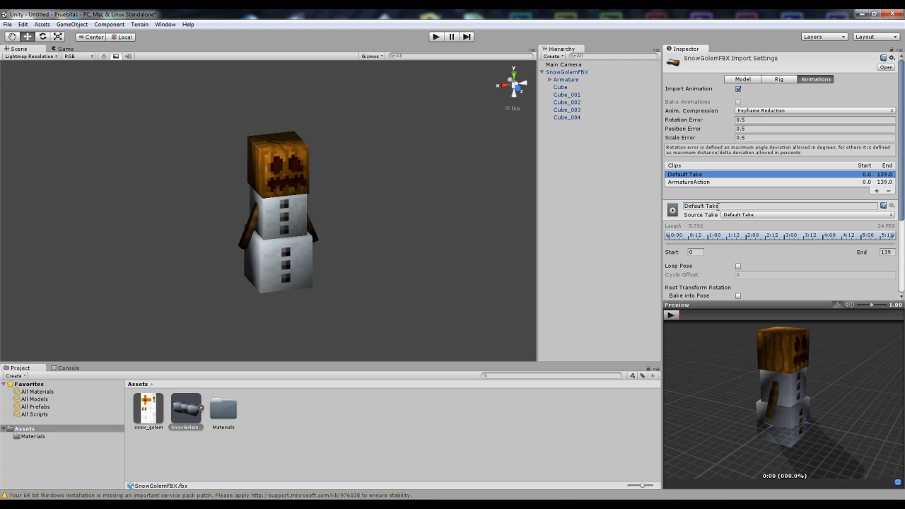
pyautogui.click(718, 206)
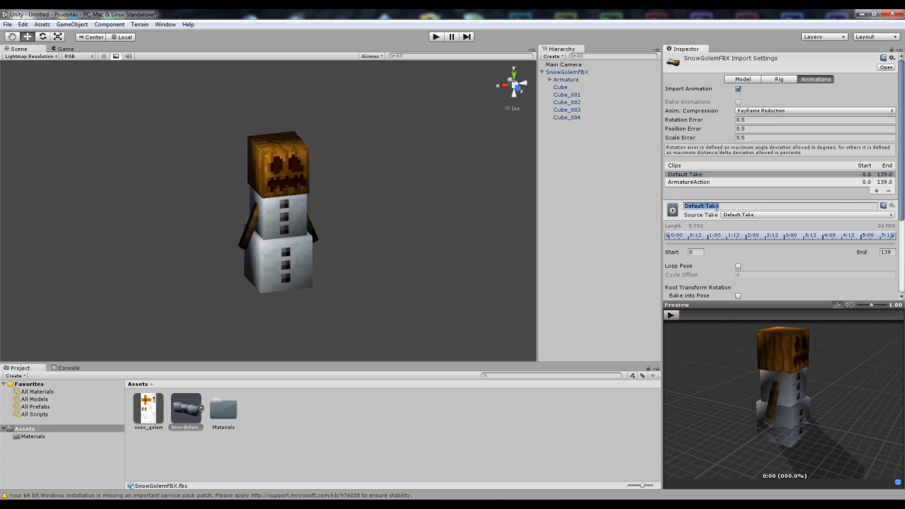
pyautogui.write('Idle')
pyautogui.press('Return')
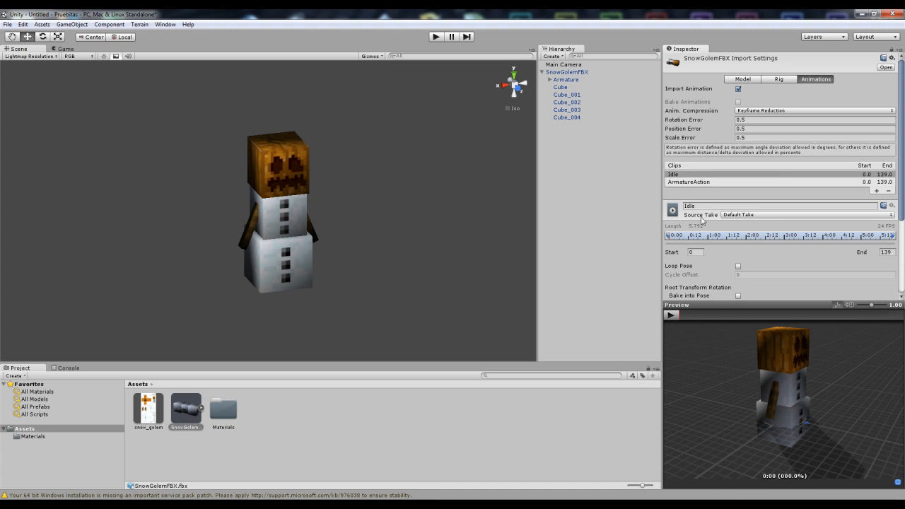
# Step: Set the Idle clip's range from frame 1 to 59 and enable Loop Pose
pyautogui.click(673, 252)
pyautogui.press('Tab')
pyautogui.write('59')
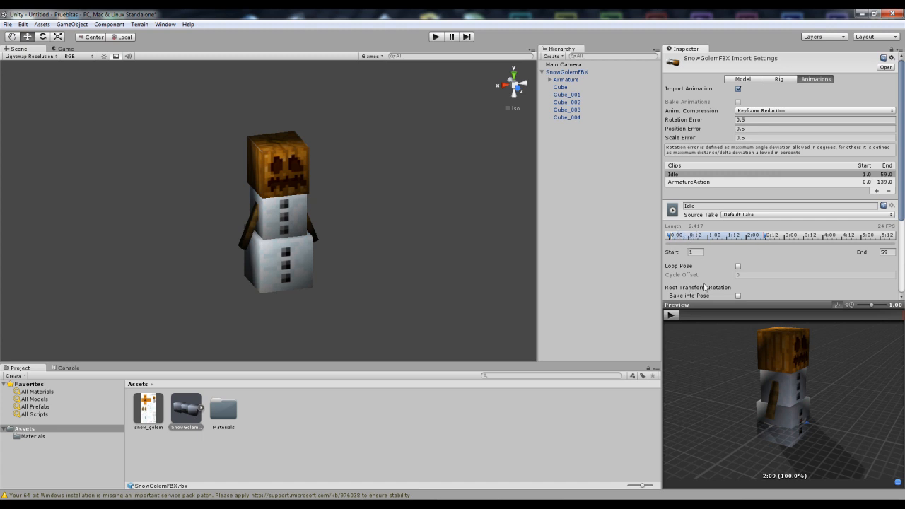
pyautogui.click(738, 267)
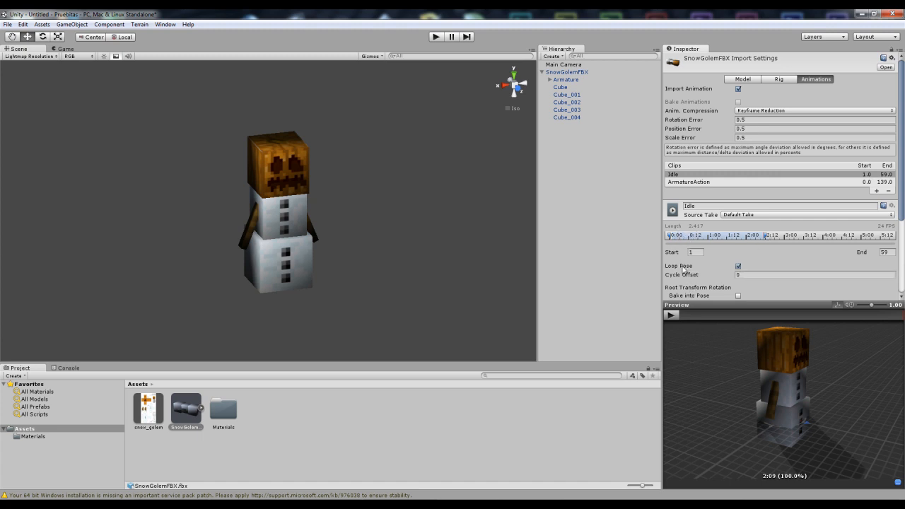
# Step: Play and orbit the Idle clip's animation preview
pyautogui.click(671, 316)
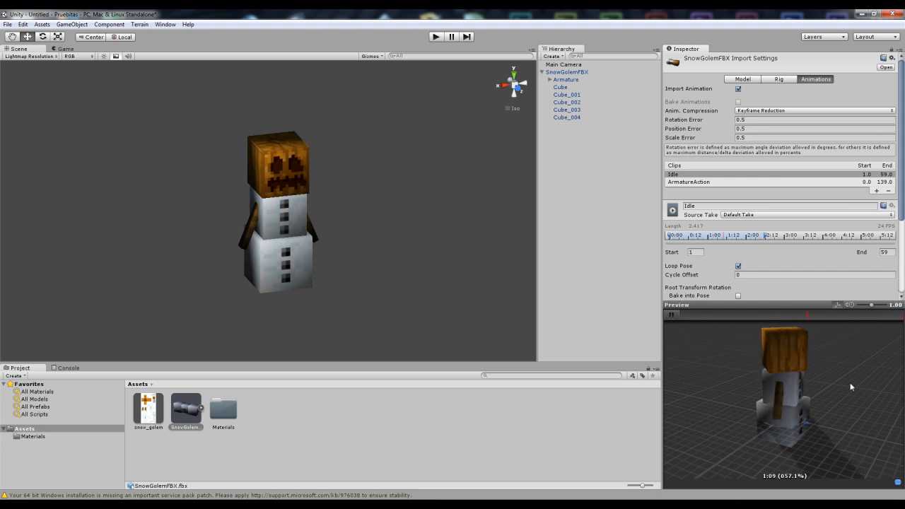
pyautogui.moveTo(848, 384); pyautogui.dragTo(743, 347)
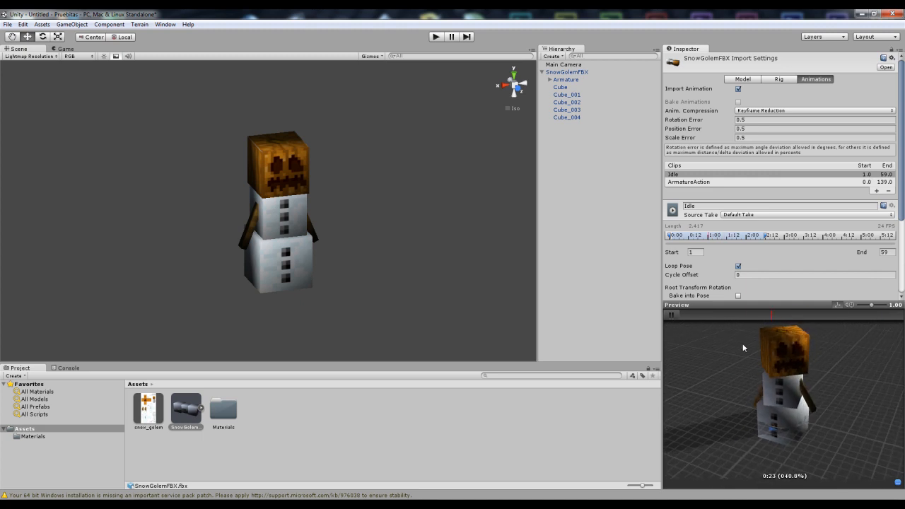
pyautogui.click(672, 317)
# Step: Switch the ArmatureAction clip's source take to Default Take and rename the clip Walk
pyautogui.click(689, 182)
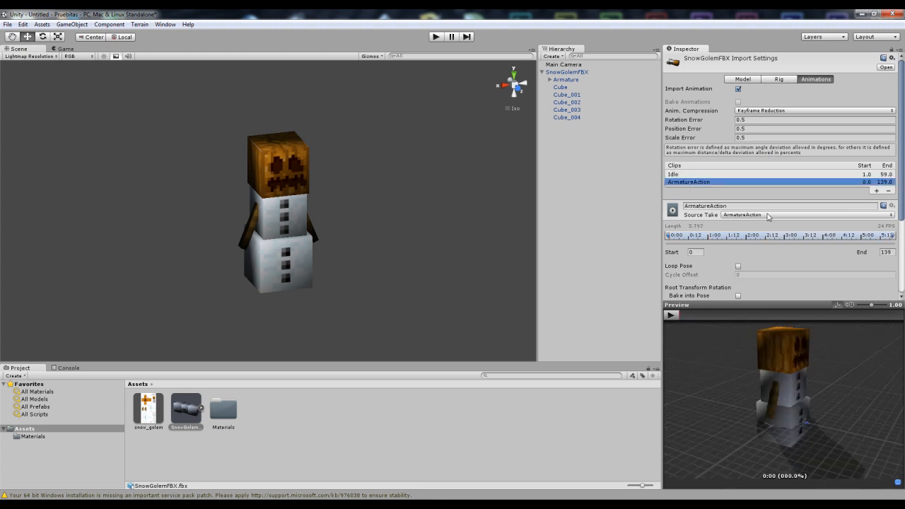
pyautogui.click(762, 217)
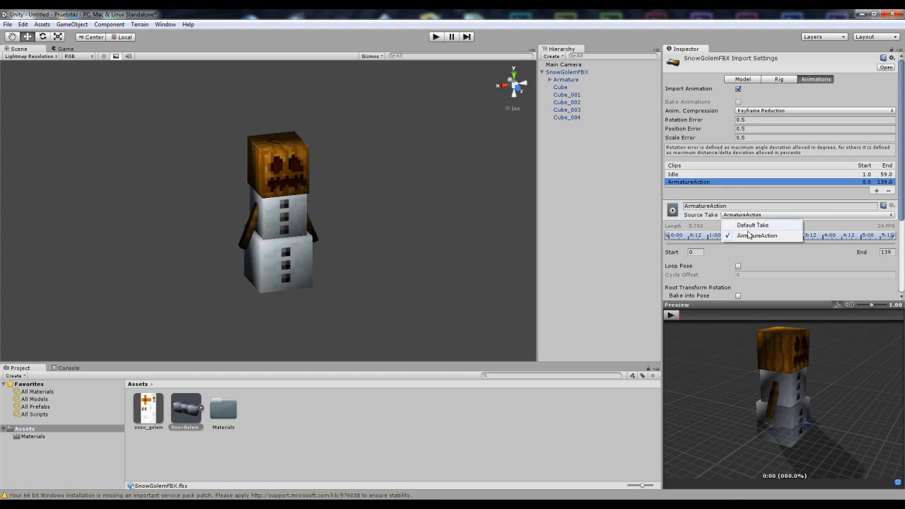
pyautogui.click(755, 225)
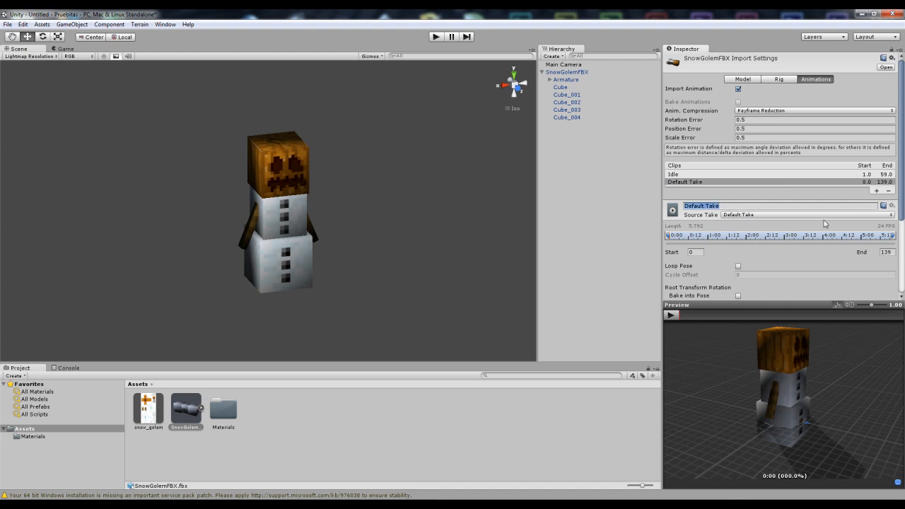
pyautogui.write('Walk')
pyautogui.press('Return')
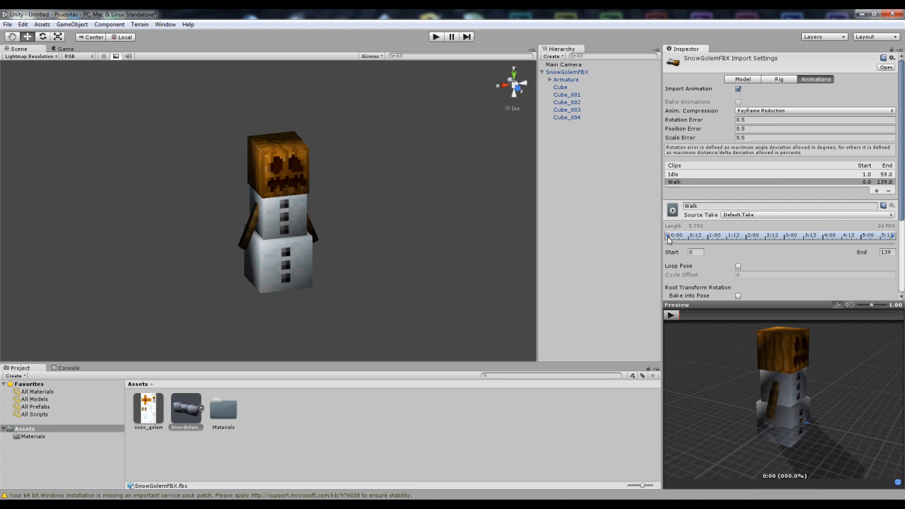
# Step: Set the Walk clip's range from frame 60 to 96, enable Loop Pose, and preview it
pyautogui.moveTo(668, 238); pyautogui.dragTo(744, 240)
pyautogui.moveTo(893, 239); pyautogui.dragTo(740, 240)
pyautogui.click(691, 252)
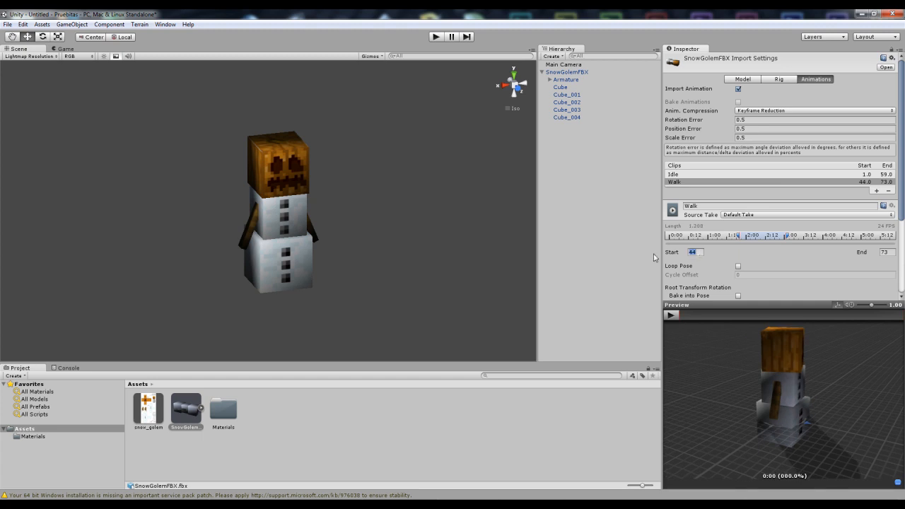
pyautogui.write('60')
pyautogui.write('96')
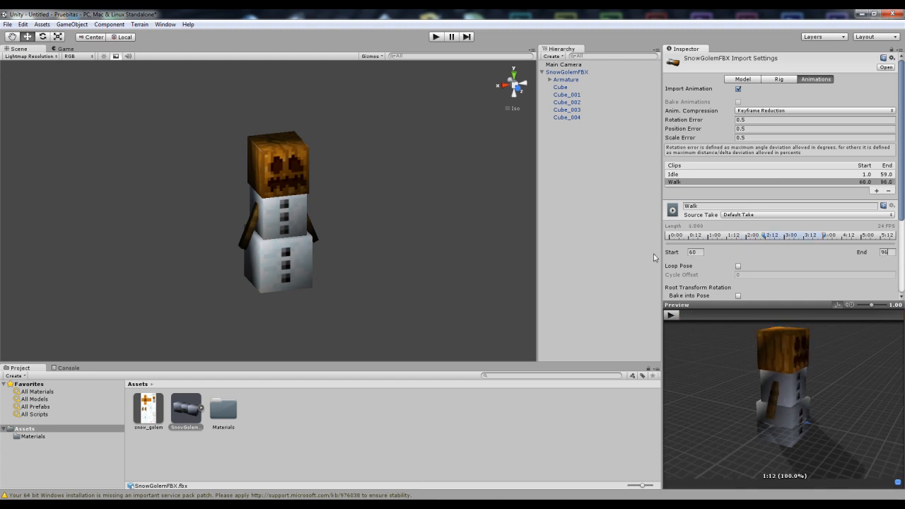
pyautogui.click(738, 266)
pyautogui.click(672, 315)
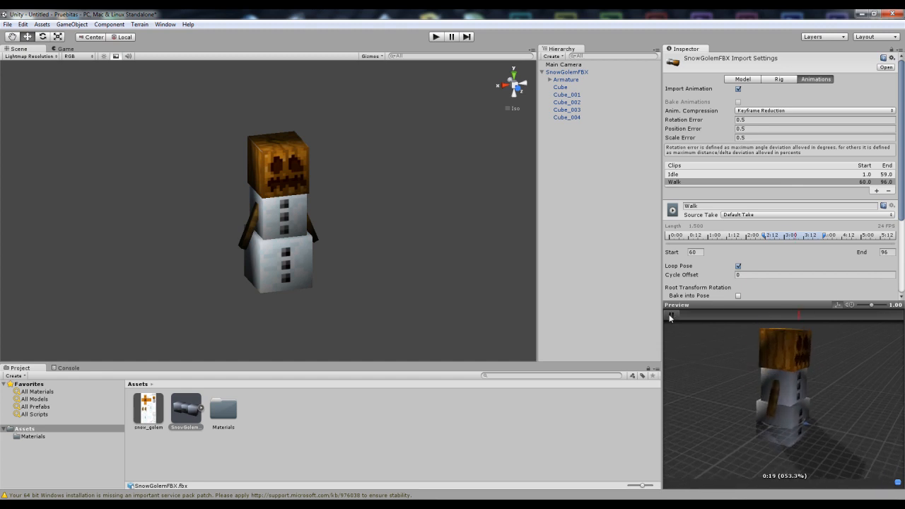
pyautogui.click(670, 315)
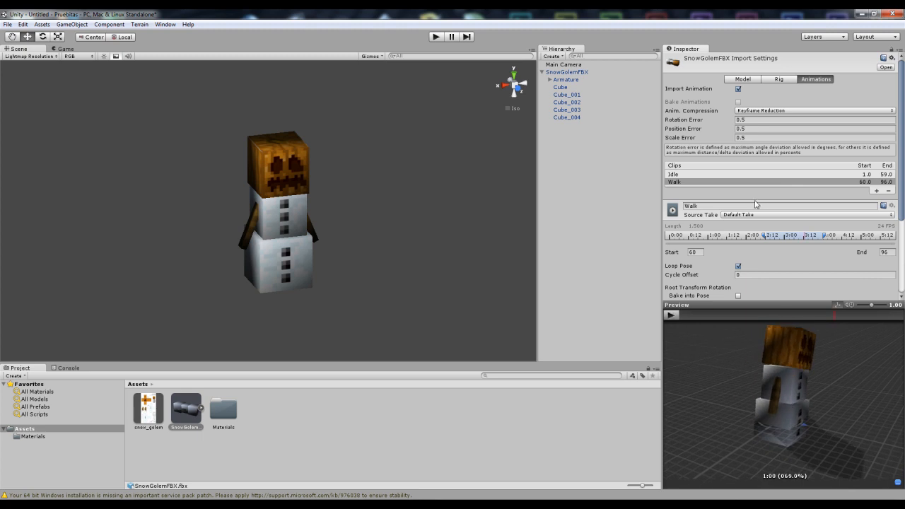
# Step: Add a new clip named Attack spanning frames 97 to 123
pyautogui.click(876, 191)
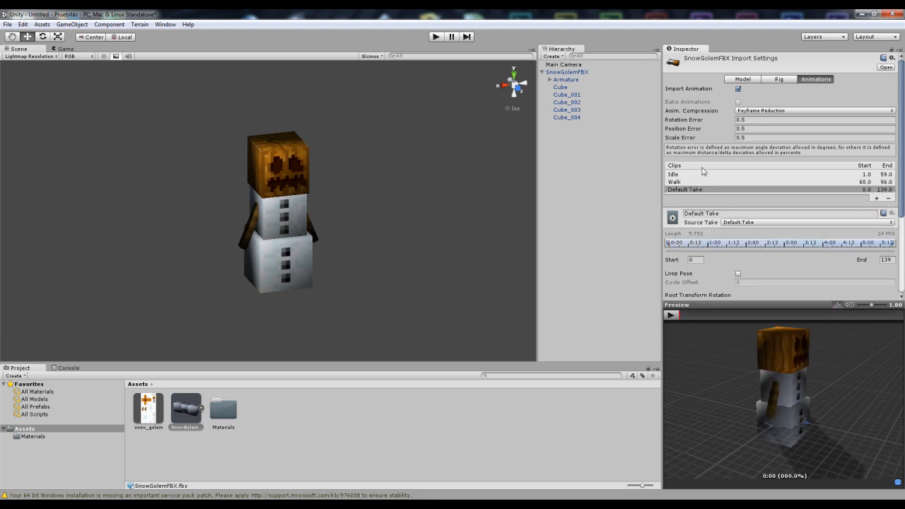
pyautogui.click(696, 213)
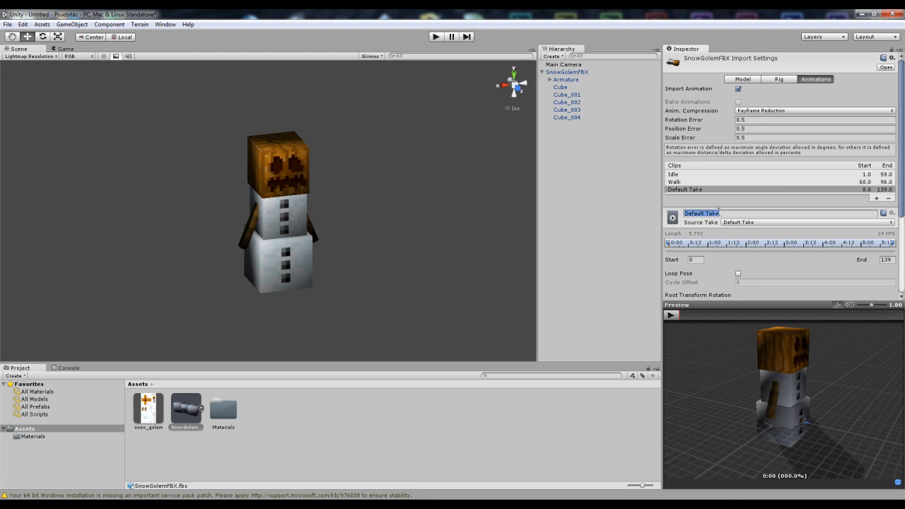
pyautogui.write('Attack')
pyautogui.press('Return')
pyautogui.press('Tab')
pyautogui.write('97')
pyautogui.press('Tab')
pyautogui.write('123')
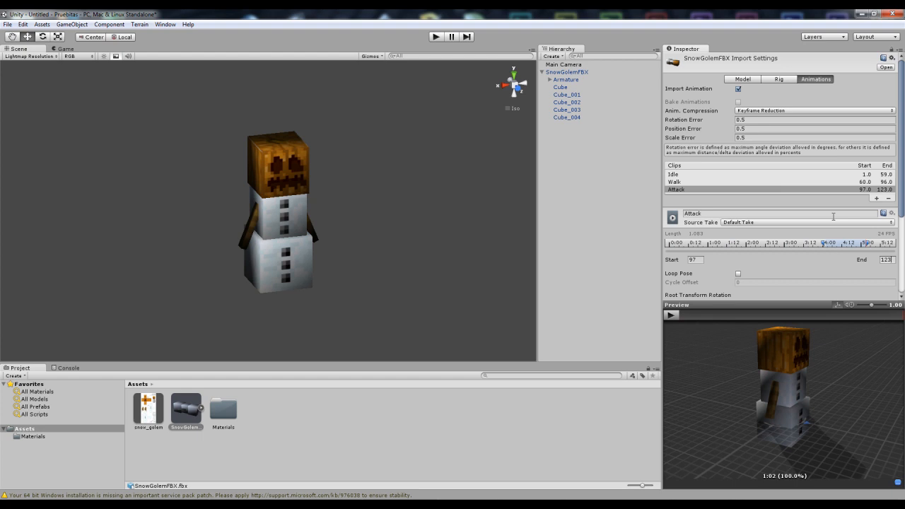
# Step: Enable Loop Pose for the Attack clip and play its preview
pyautogui.click(738, 274)
pyautogui.click(672, 315)
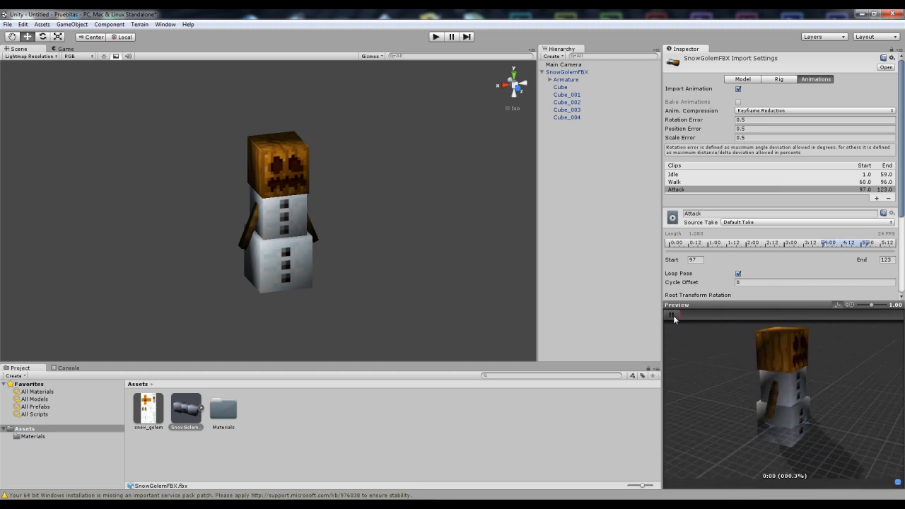
pyautogui.click(672, 316)
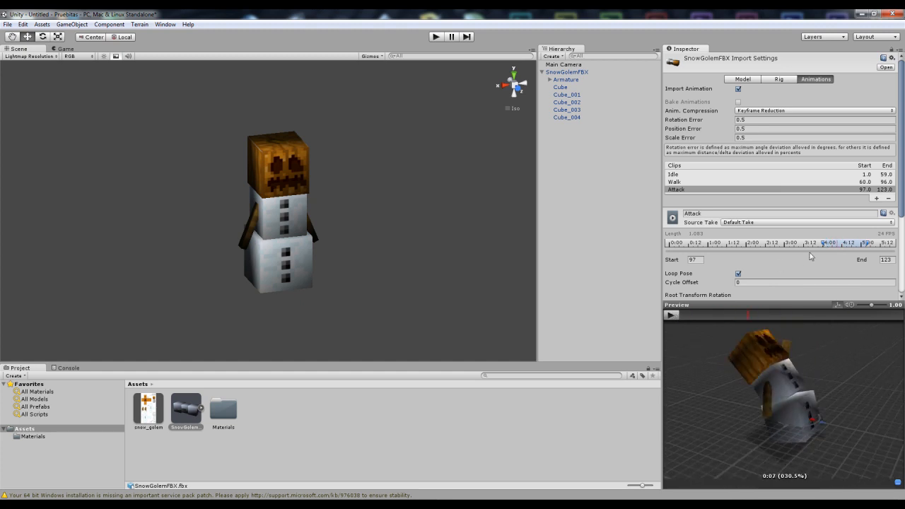
# Step: Add another clip named Die starting at frame 123
pyautogui.click(877, 199)
pyautogui.click(695, 220)
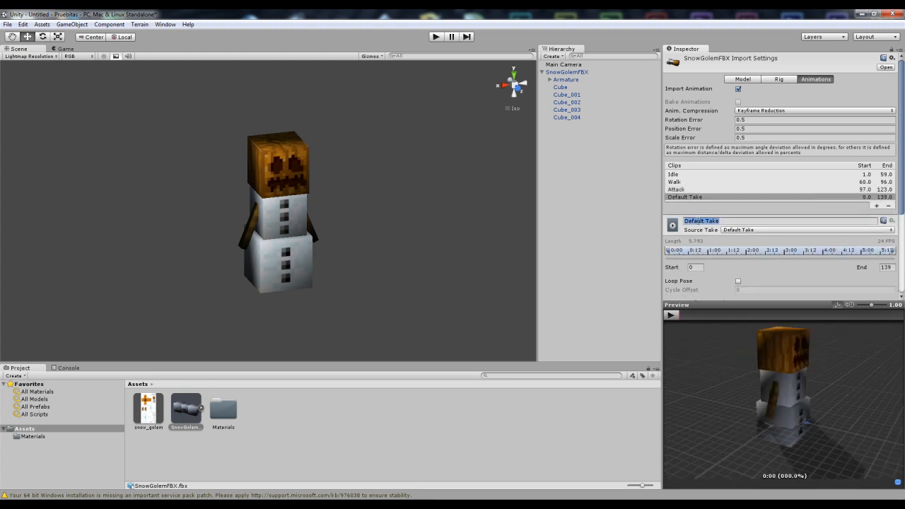
pyautogui.write('Die')
pyautogui.press('Return')
pyautogui.click(696, 268)
pyautogui.write('123')
pyautogui.press('Return')
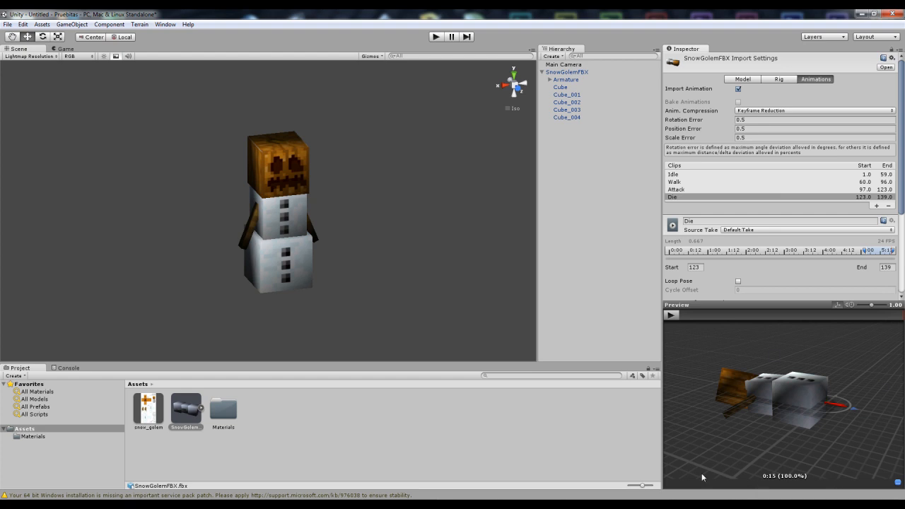
# Step: Preview the Die clip's animation, trying Loop Pose on and off
pyautogui.click(670, 317)
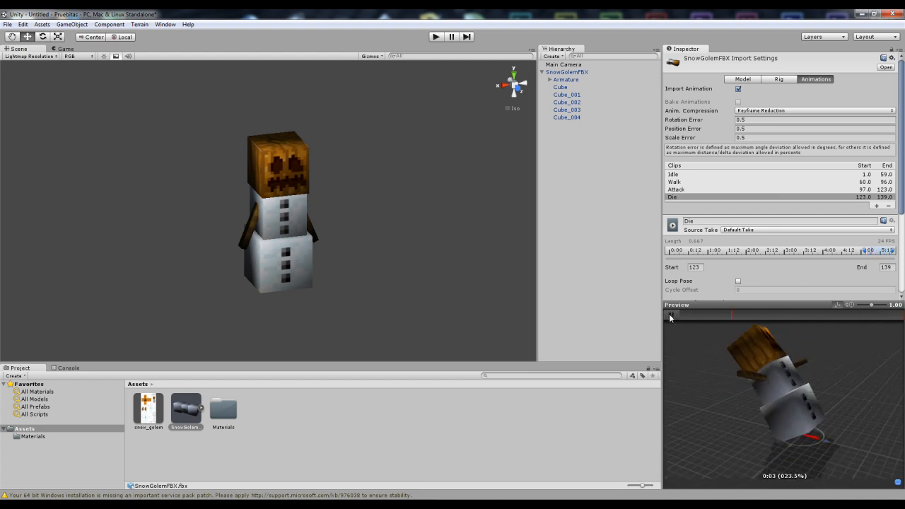
pyautogui.click(709, 314)
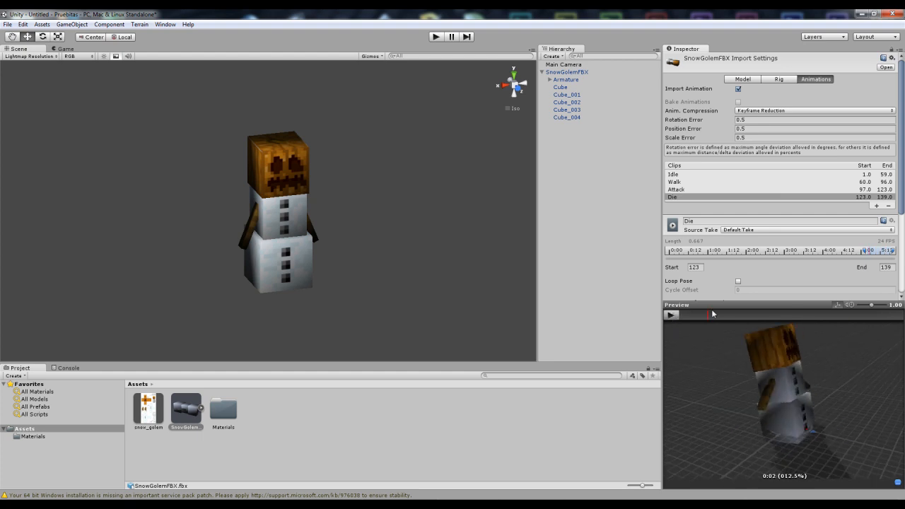
pyautogui.click(738, 281)
pyautogui.click(671, 315)
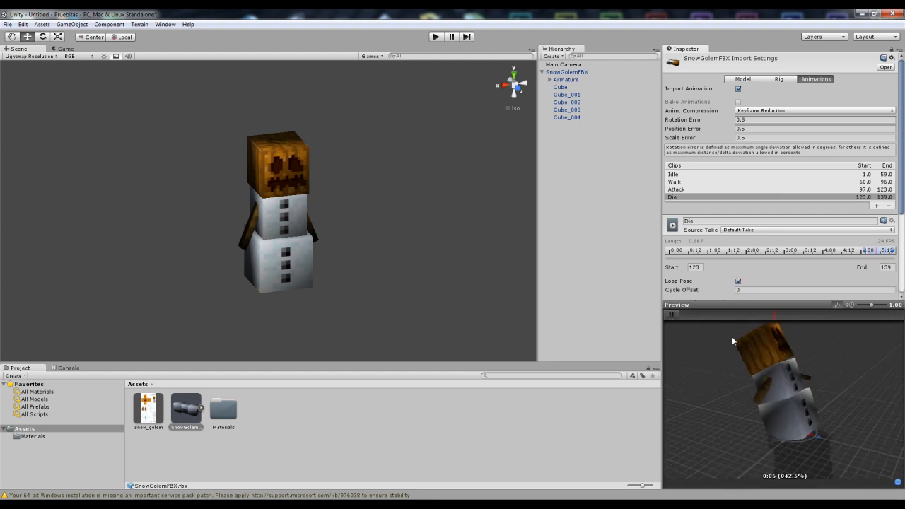
pyautogui.click(672, 315)
pyautogui.click(739, 281)
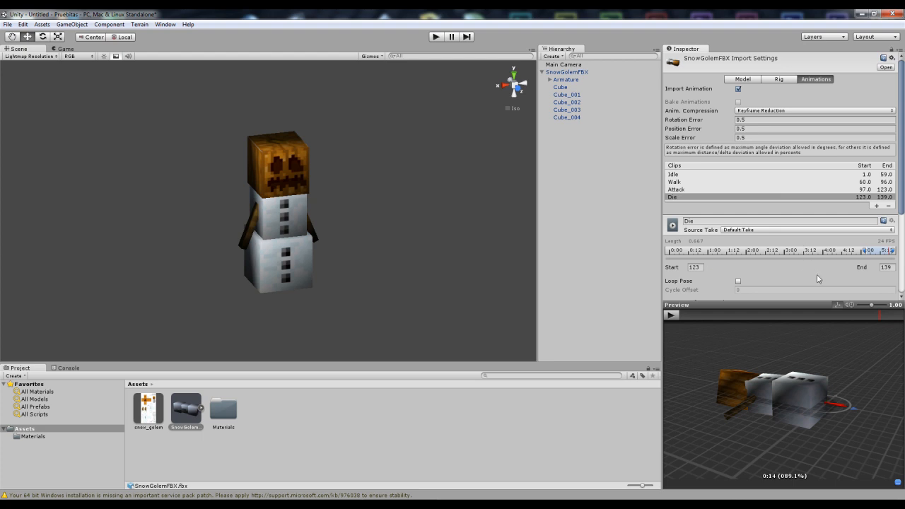
pyautogui.scroll(-5, 817, 272)
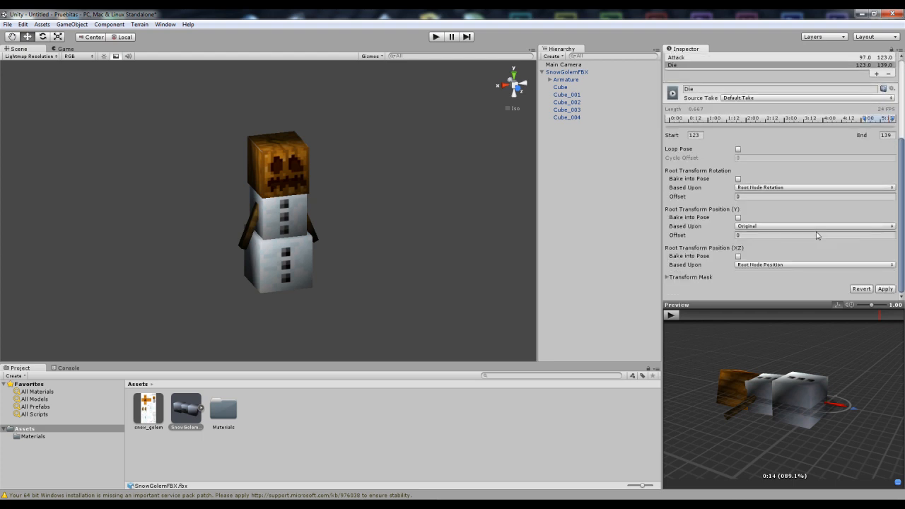
# Step: Apply the pending animation clip import settings when switching to the rig settings
pyautogui.scroll(5, 826, 256)
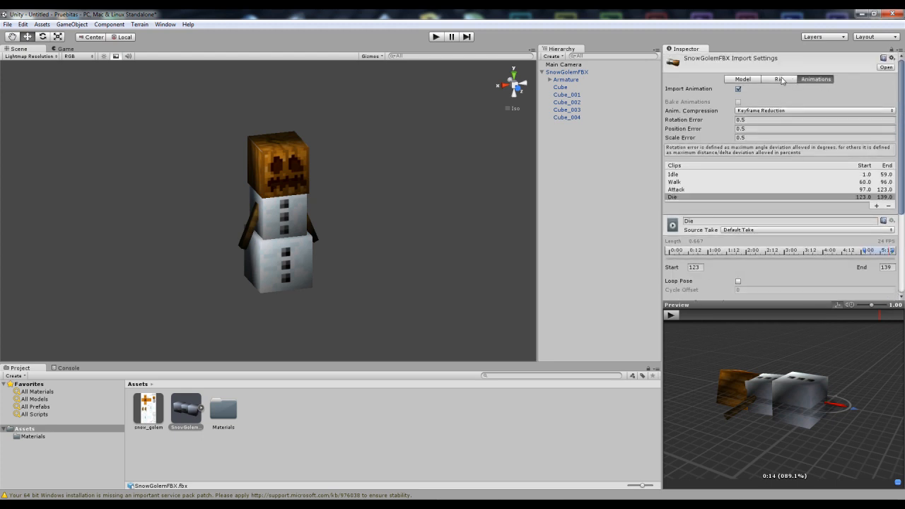
pyautogui.click(781, 80)
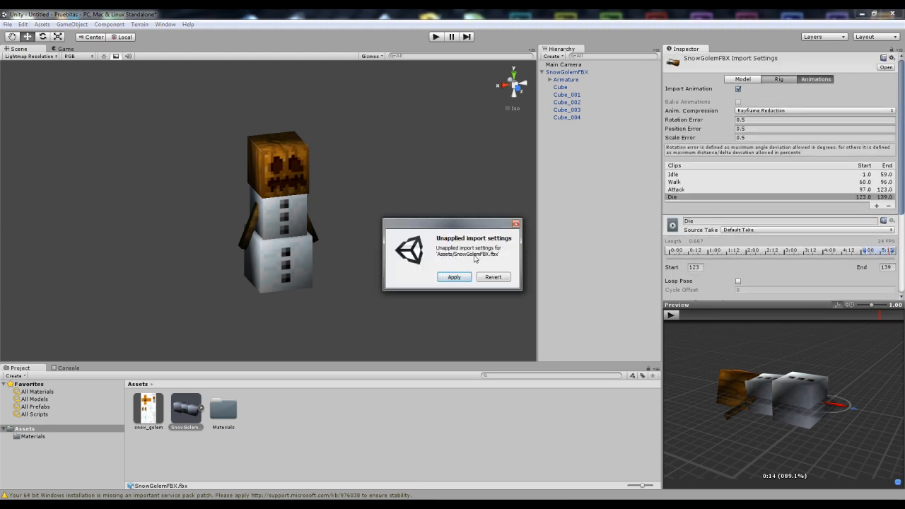
pyautogui.click(455, 277)
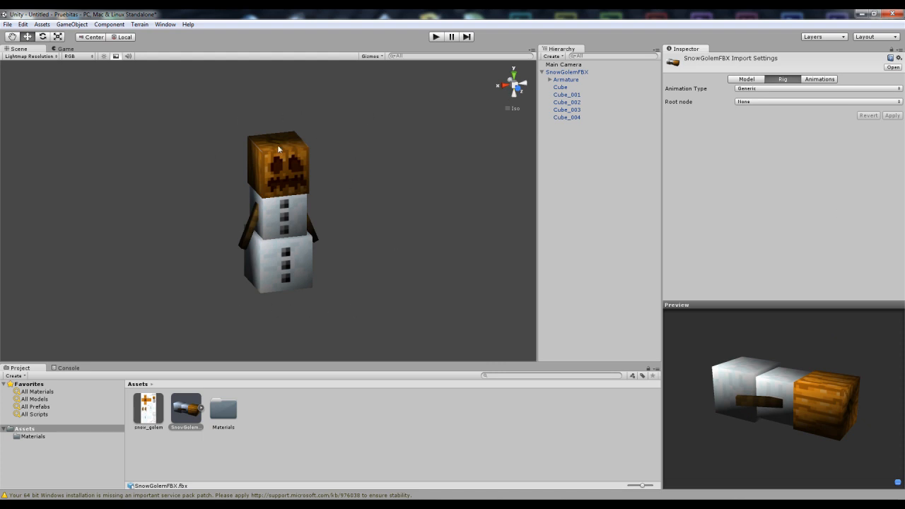
# Step: Set the model's Animation Type to Legacy and apply the change
pyautogui.click(751, 90)
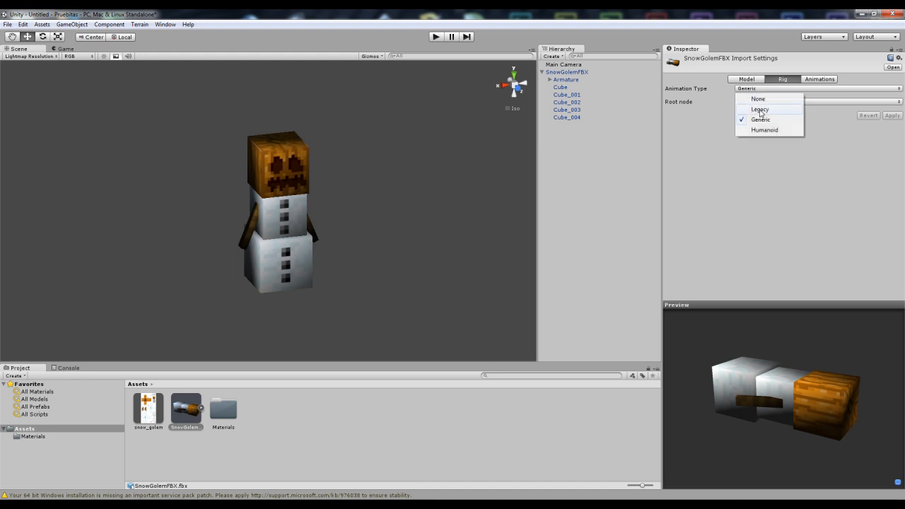
pyautogui.click(759, 111)
pyautogui.click(892, 115)
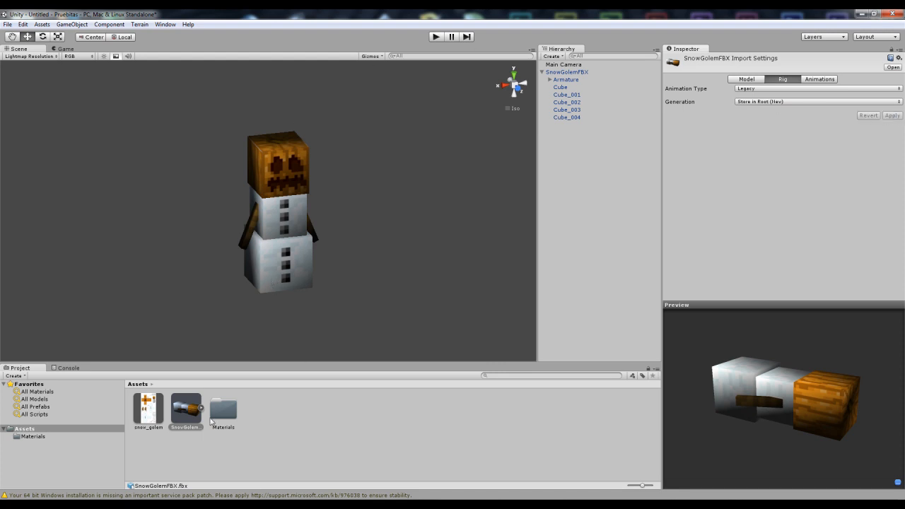
# Step: Review the animation clip list and play the Idle clip preview
pyautogui.click(819, 79)
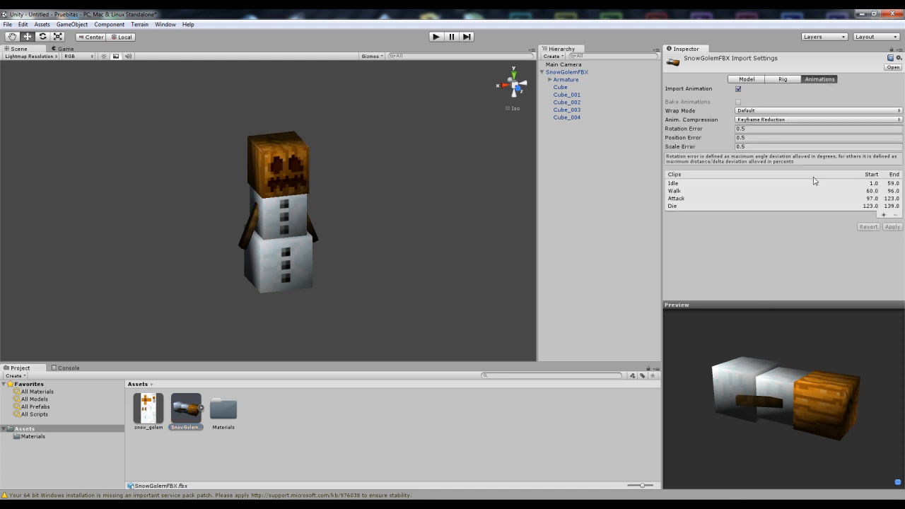
pyautogui.click(675, 184)
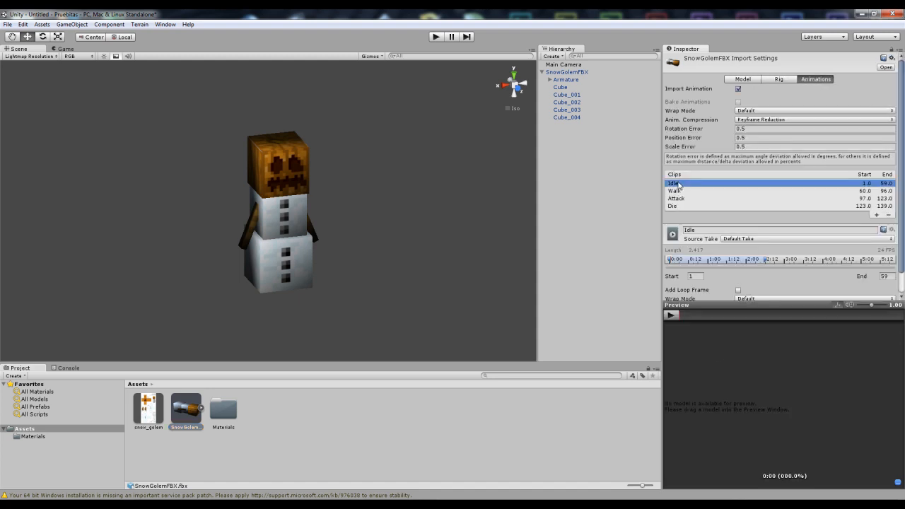
pyautogui.click(670, 315)
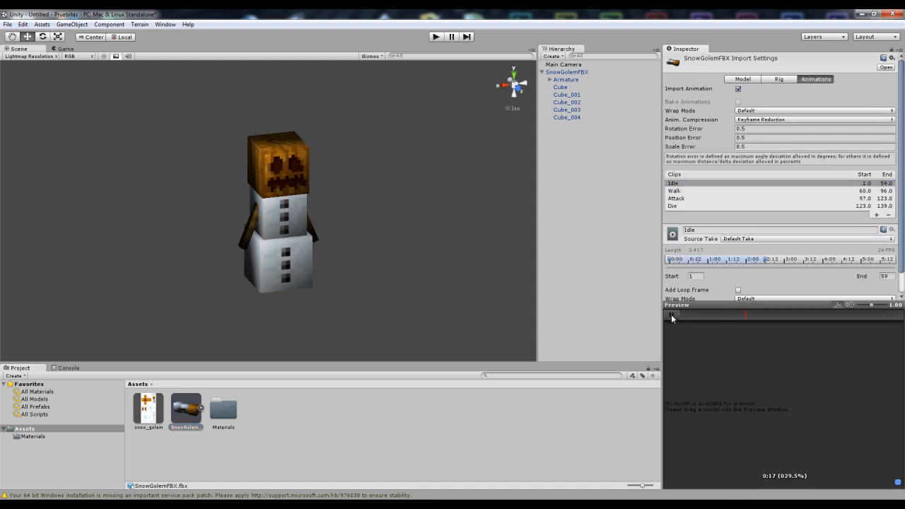
# Step: Select the snow golem object in the scene to inspect its Animation component clips
pyautogui.click(784, 79)
pyautogui.moveTo(385, 211); pyautogui.dragTo(251, 214, button='right')
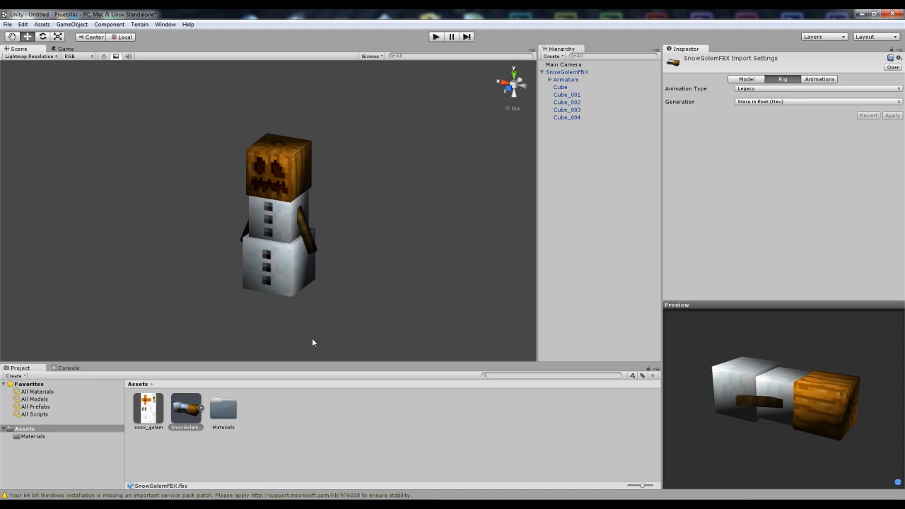
pyautogui.click(288, 185)
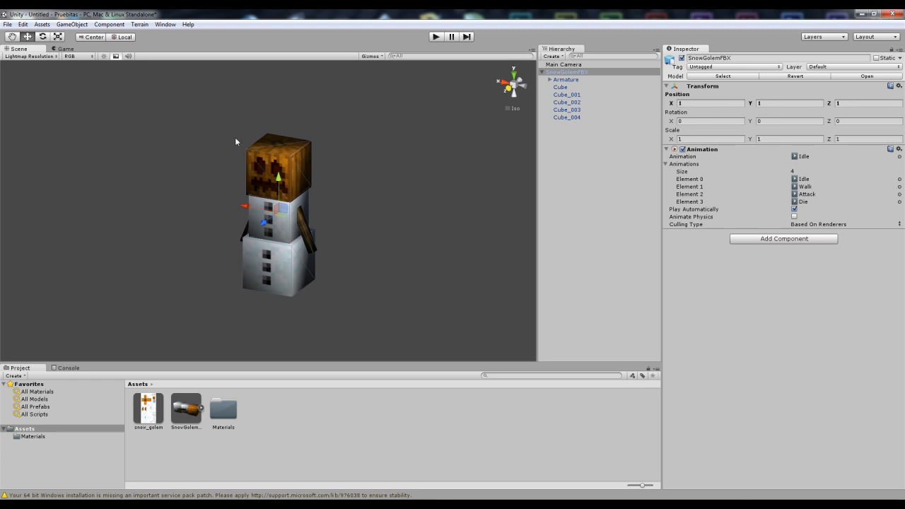
# Step: Export the project assets, including dependencies, as a Unity package named SnowGolem
pyautogui.click(72, 24)
pyautogui.moveTo(51, 27)
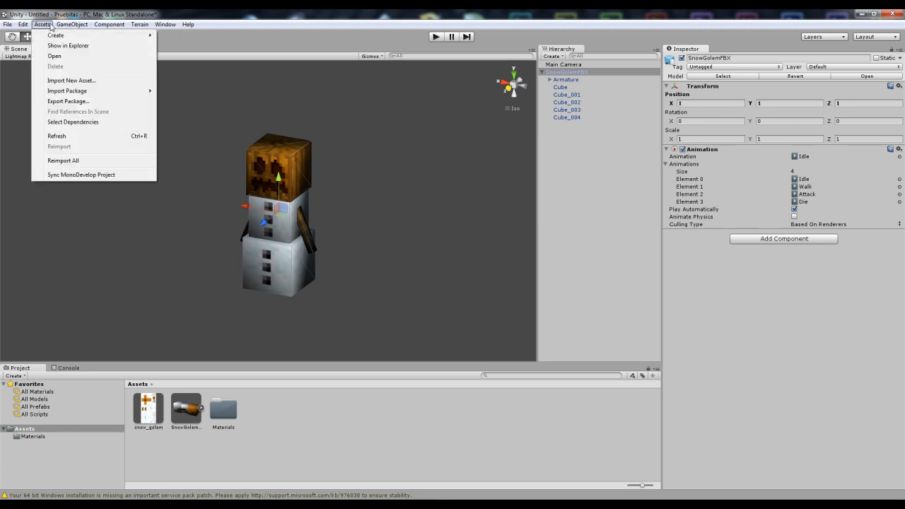
pyautogui.click(68, 101)
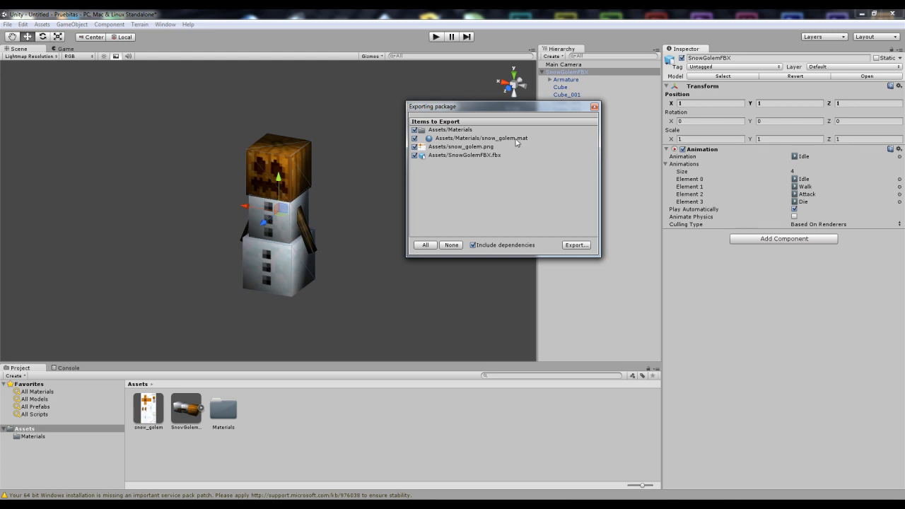
pyautogui.click(575, 245)
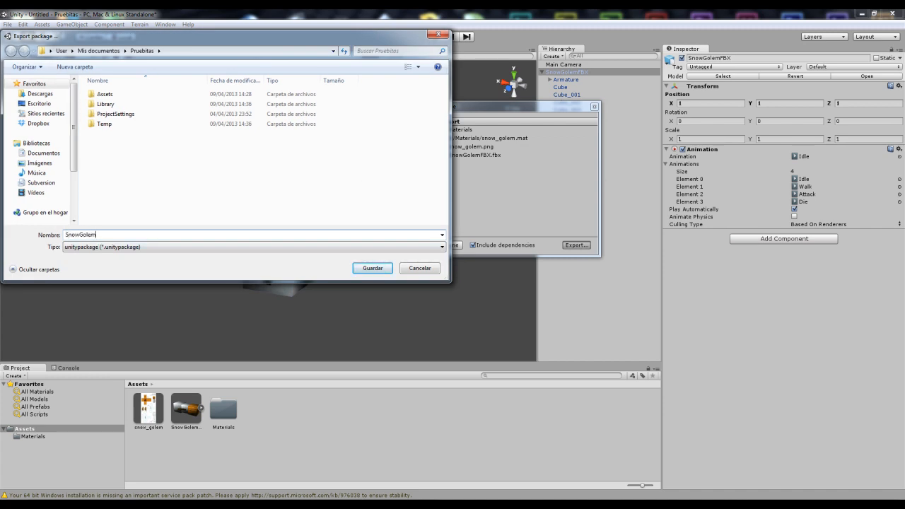
pyautogui.click(373, 269)
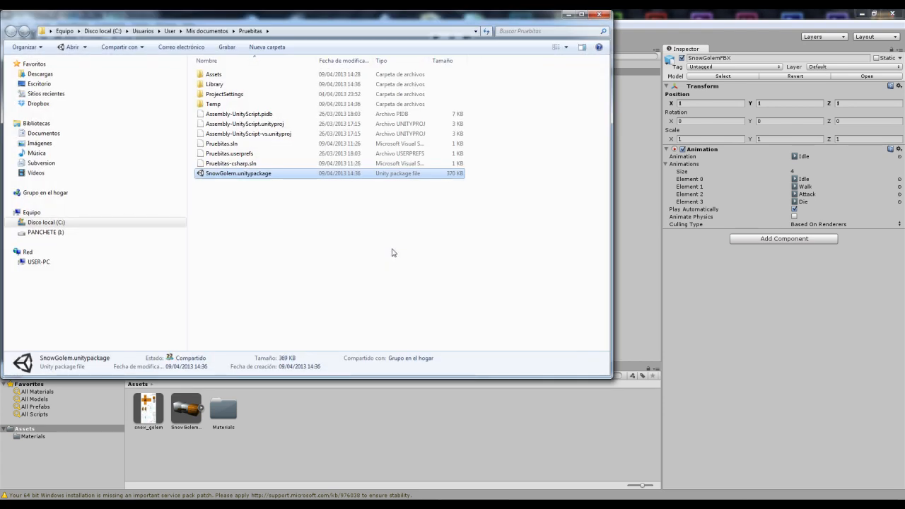
# Step: Examine the exported SnowGolem.unitypackage file in the project folder
pyautogui.click(252, 199)
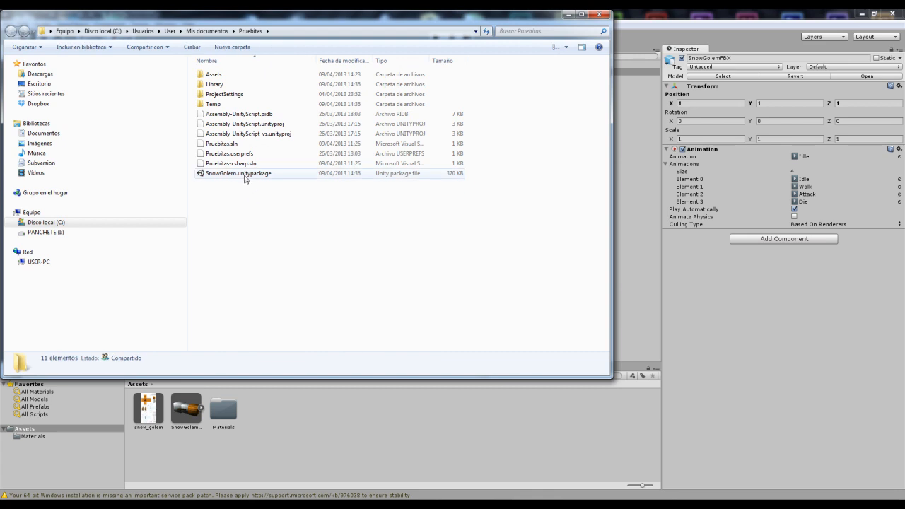
pyautogui.click(244, 175)
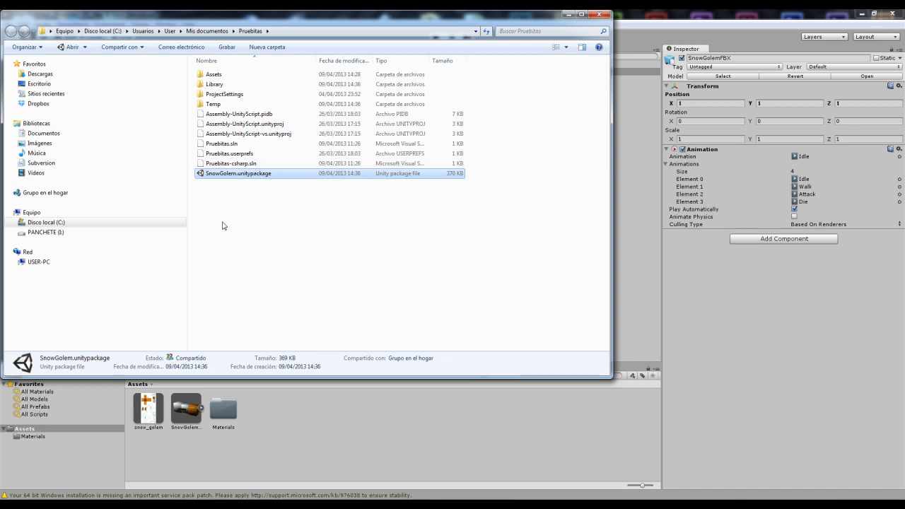
pyautogui.click(264, 202)
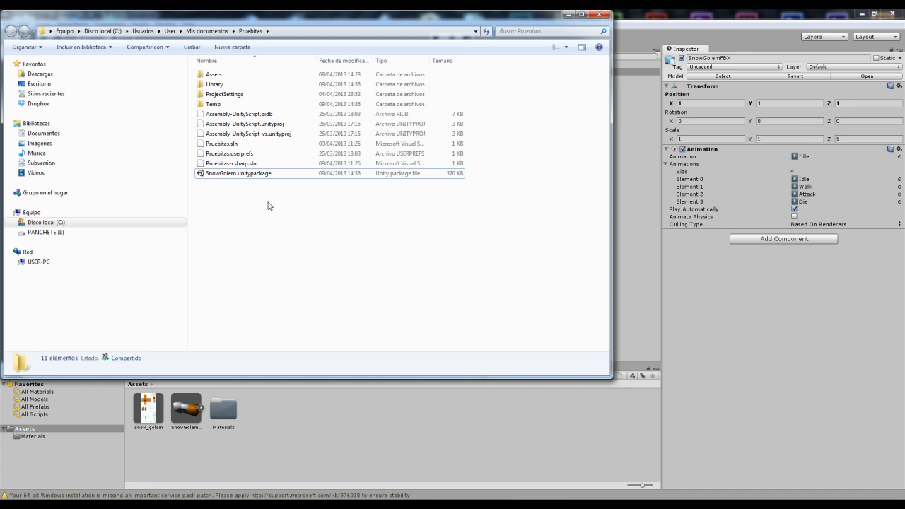
pyautogui.click(245, 175)
pyautogui.click(254, 202)
pyautogui.click(250, 178)
pyautogui.click(263, 203)
pyautogui.click(253, 176)
pyautogui.click(260, 199)
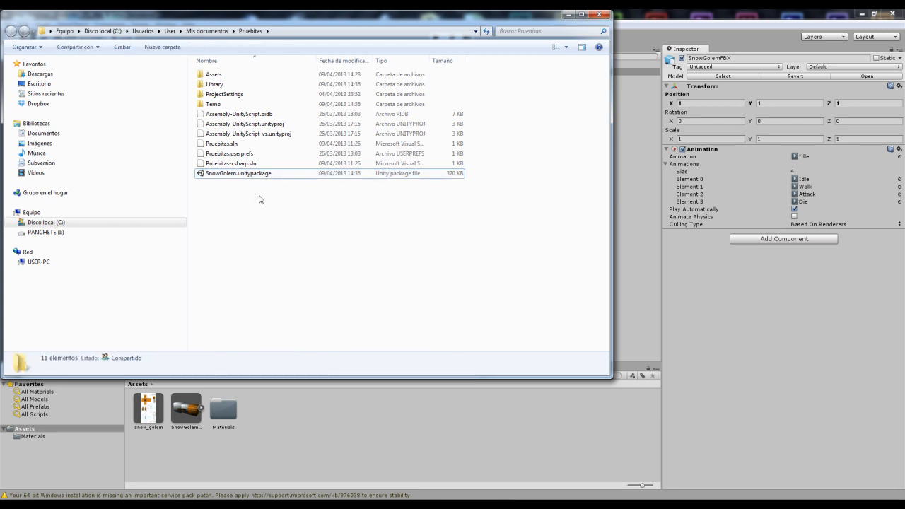